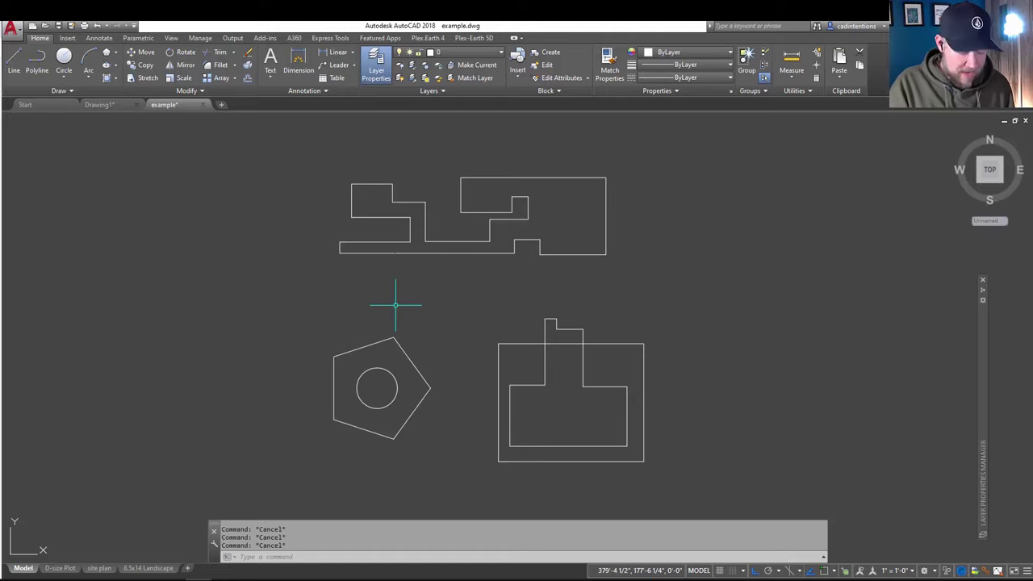
# - Launch HATCH, cancel it, then restart it from the Draw panel's Hatch button with SOLID fill
pyautogui.write('hatch')
pyautogui.press('Return')
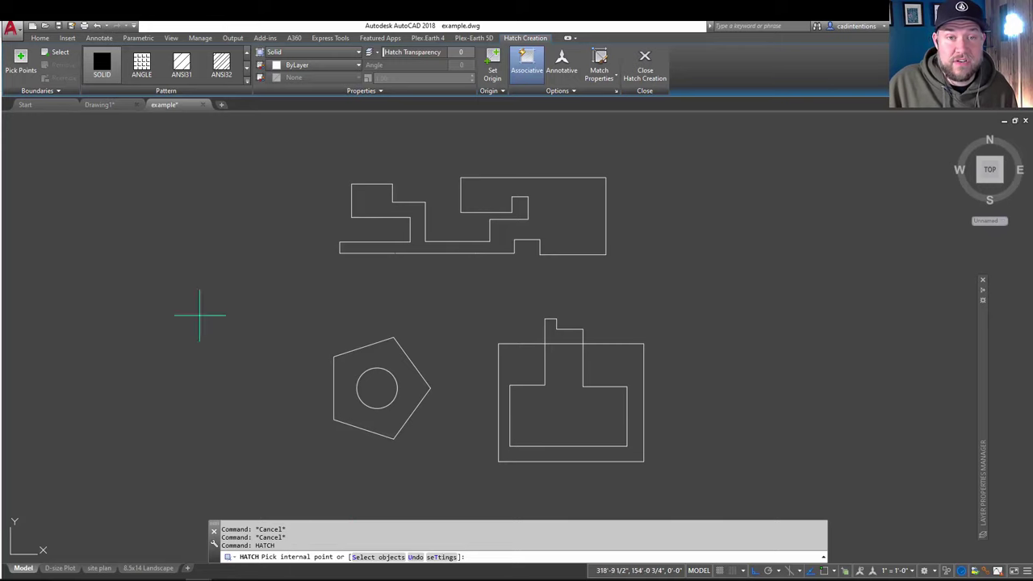
pyautogui.press('Escape')
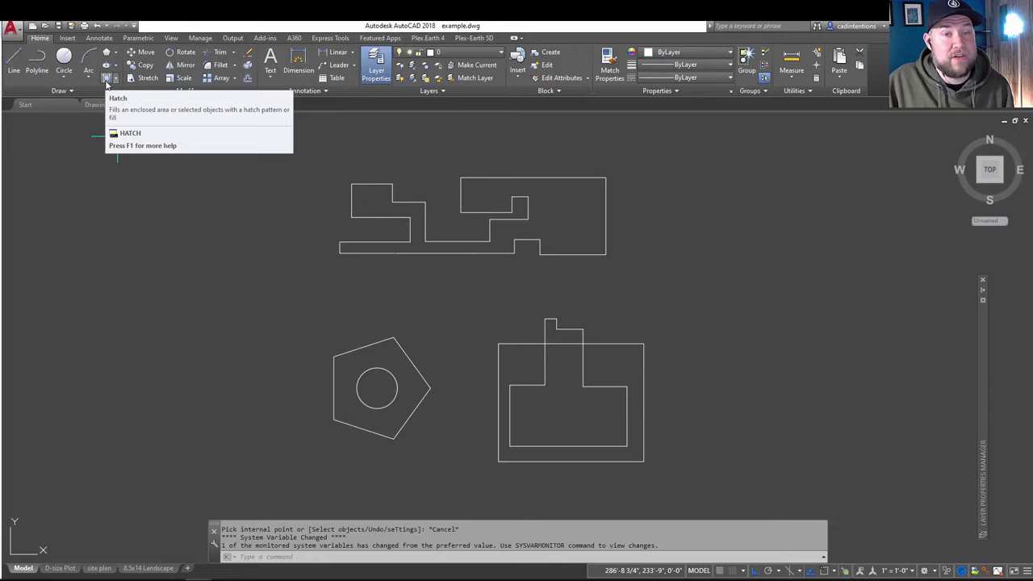
pyautogui.click(106, 80)
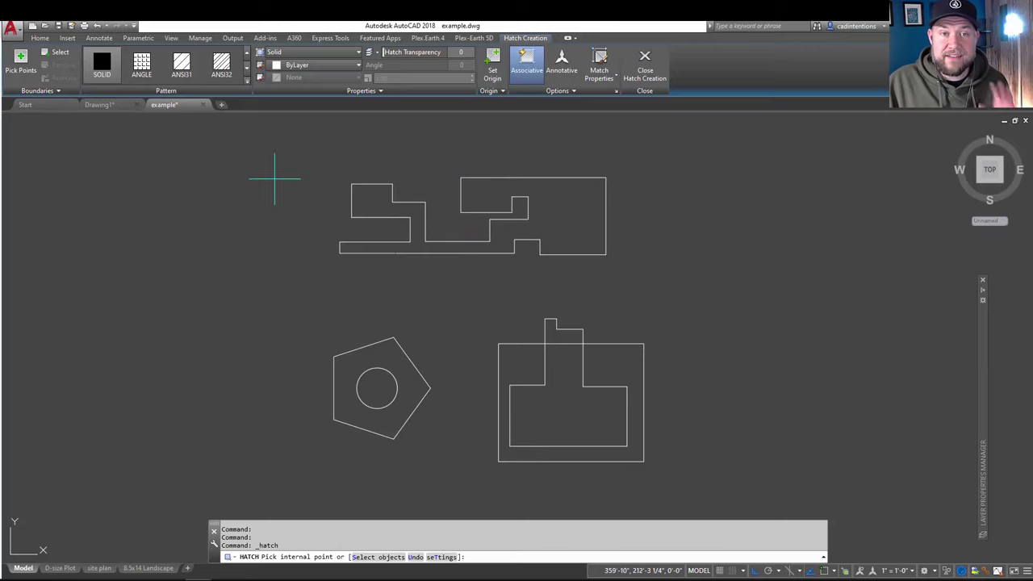
# - Pick inside the top floor-plan outline, dismiss the boundary error, and zoom to the red gap marker
pyautogui.click(20, 58)
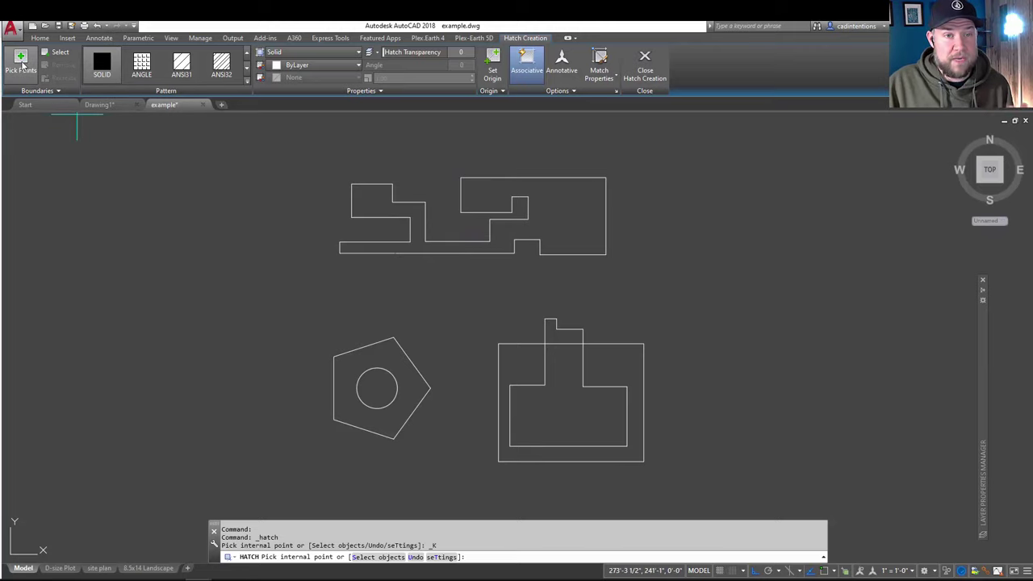
pyautogui.click(569, 201)
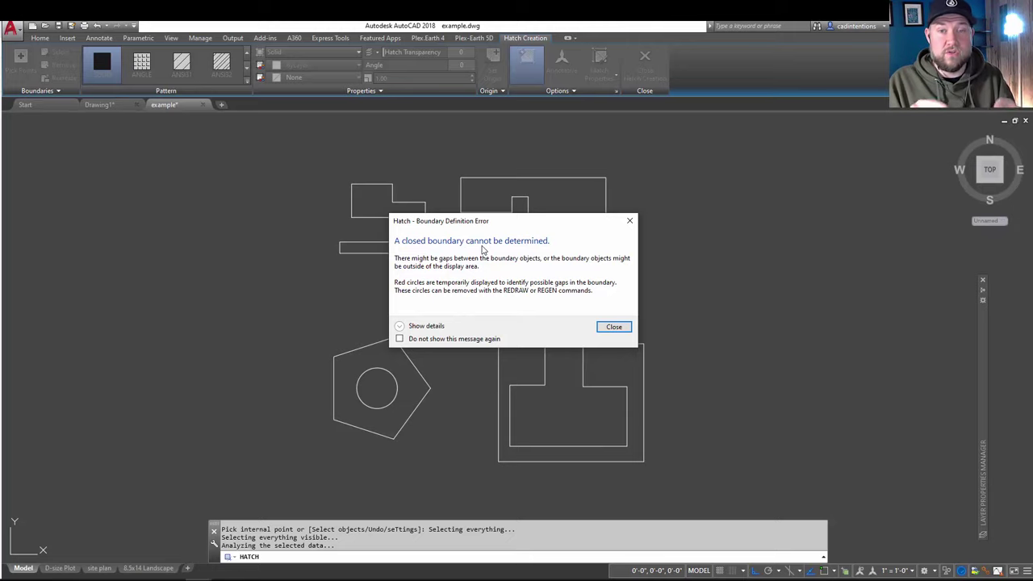
pyautogui.click(614, 327)
pyautogui.scroll(4, 497, 206)
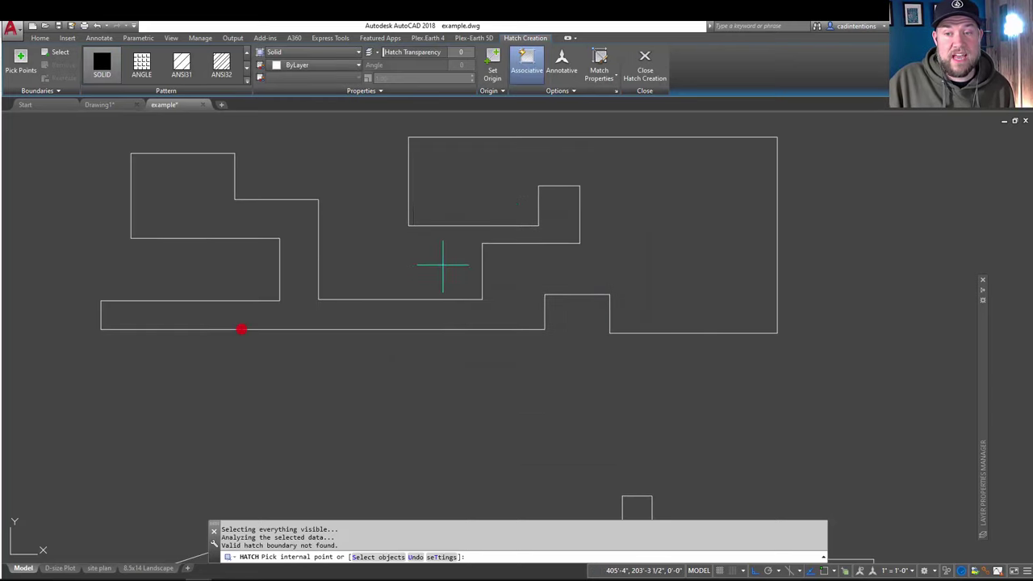
pyautogui.moveTo(445, 266); pyautogui.dragTo(490, 266, button='middle')
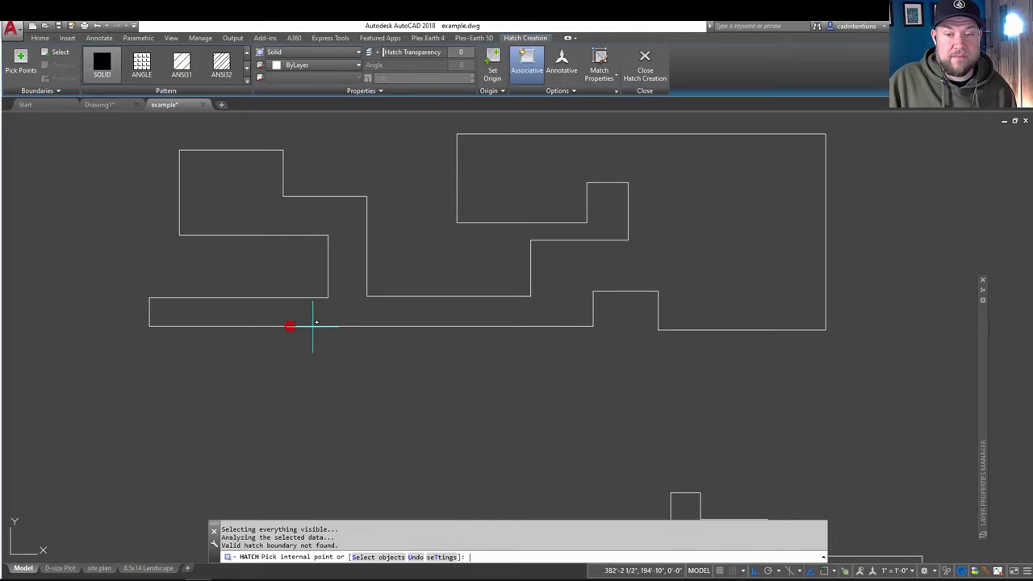
pyautogui.press('Return')
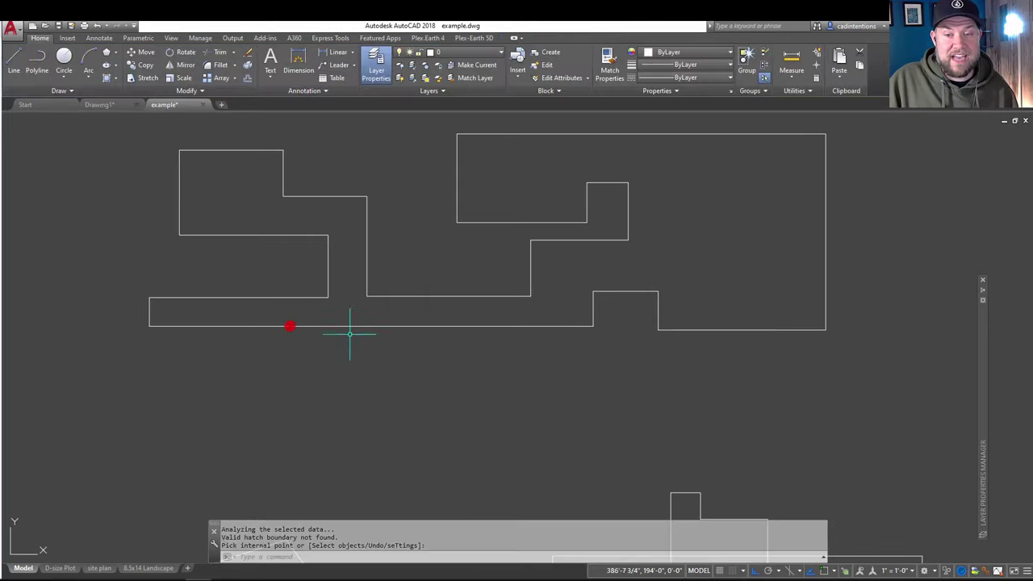
pyautogui.click(411, 339)
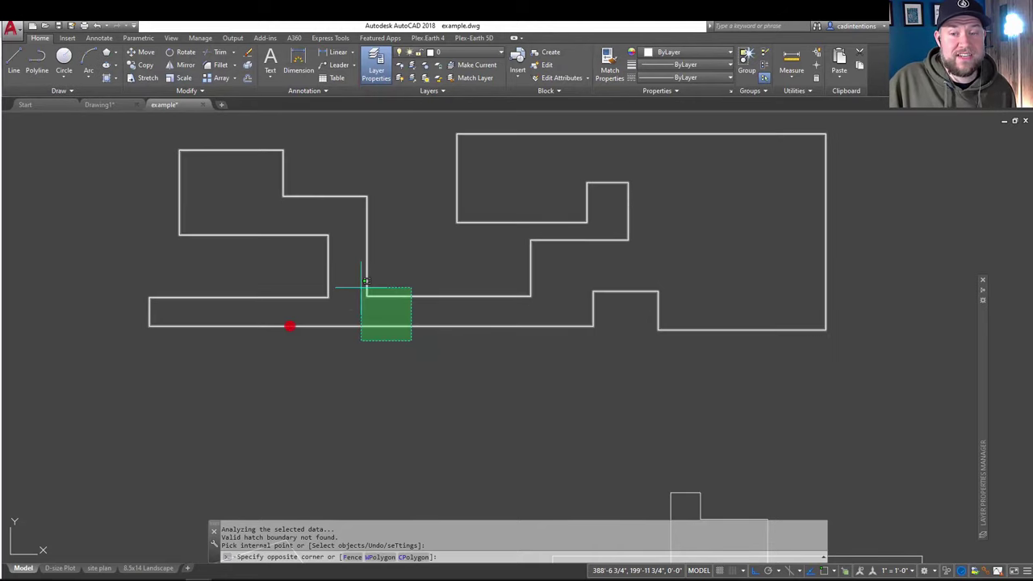
pyautogui.click(365, 281)
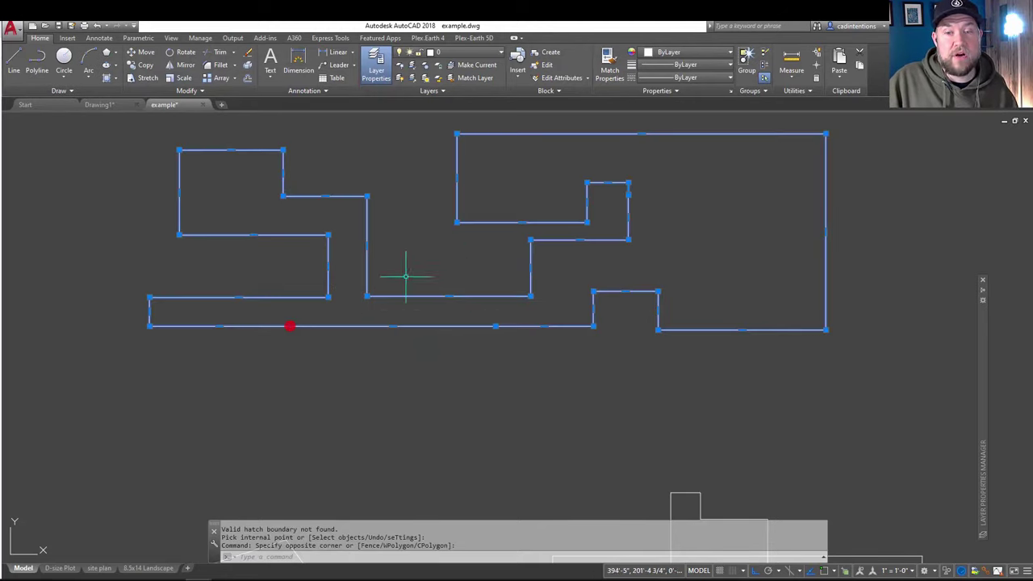
pyautogui.press('Escape')
pyautogui.click(290, 326)
pyautogui.scroll(6, 284, 327)
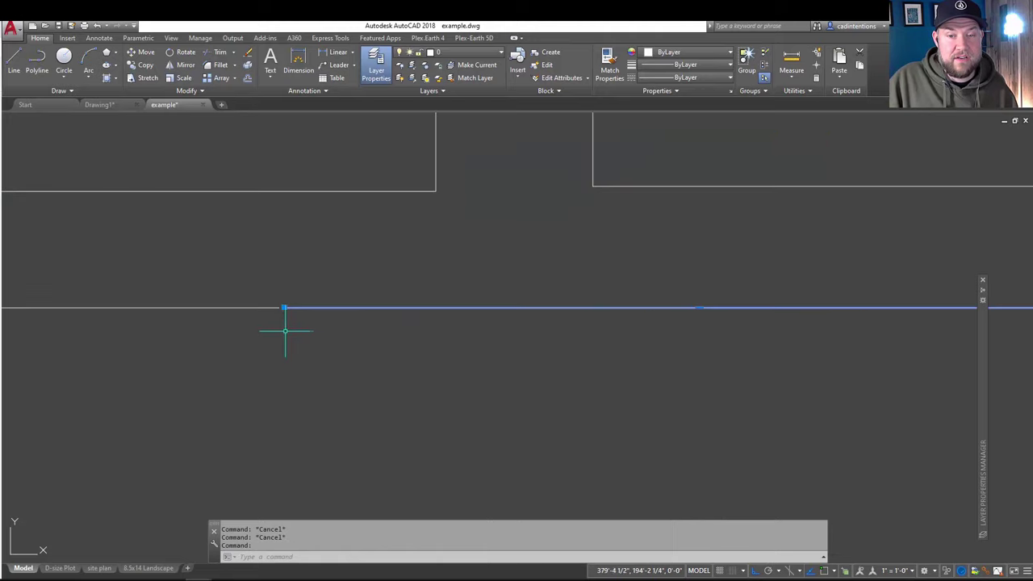
pyautogui.click(269, 305)
pyautogui.click(267, 272)
pyautogui.scroll(-6, 268, 272)
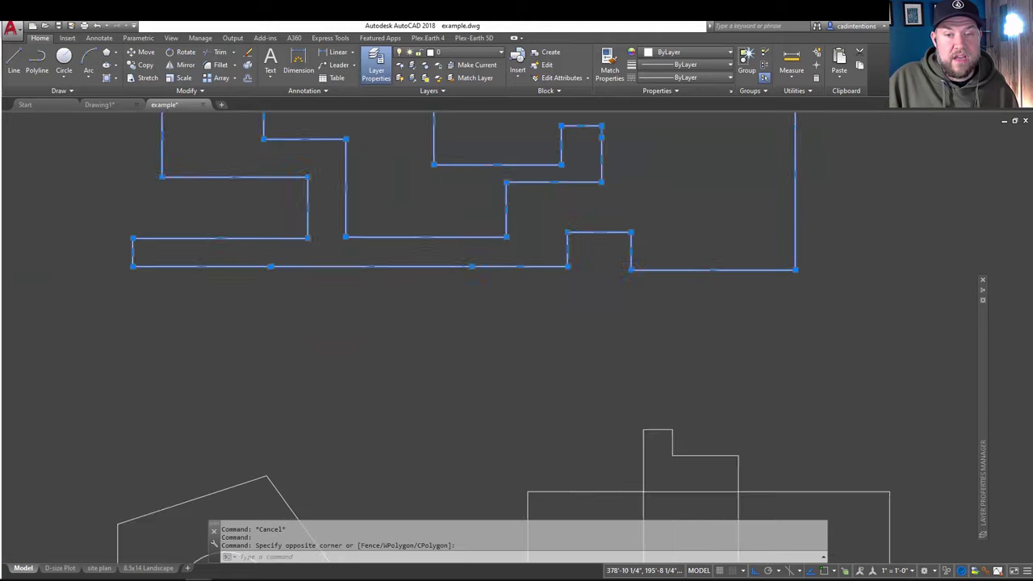
pyautogui.press('Escape')
pyautogui.scroll(3, 417, 216)
pyautogui.click(538, 214)
pyautogui.click(468, 219)
pyautogui.scroll(3, 468, 219)
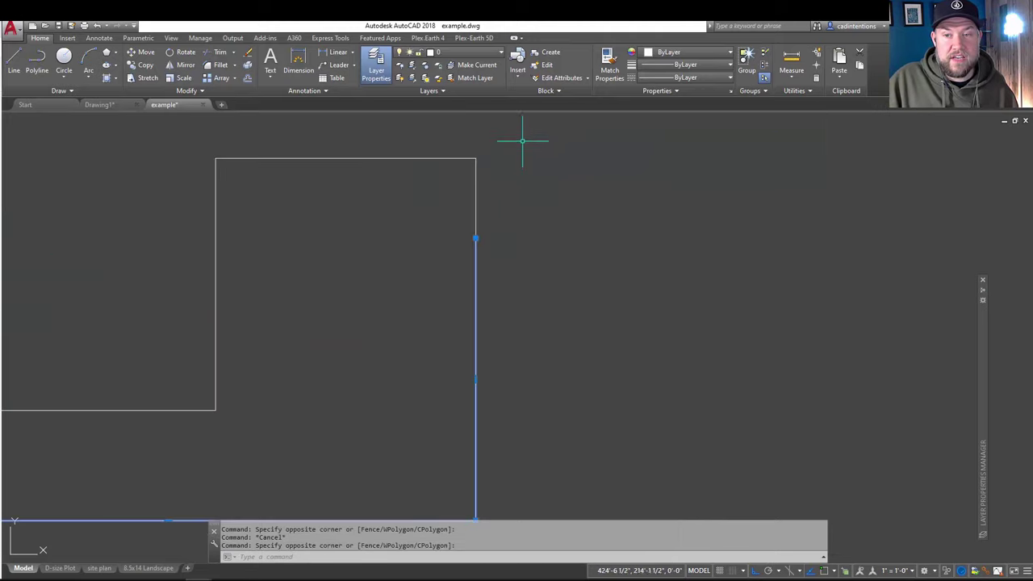
pyautogui.click(438, 201)
pyautogui.scroll(3, 479, 230)
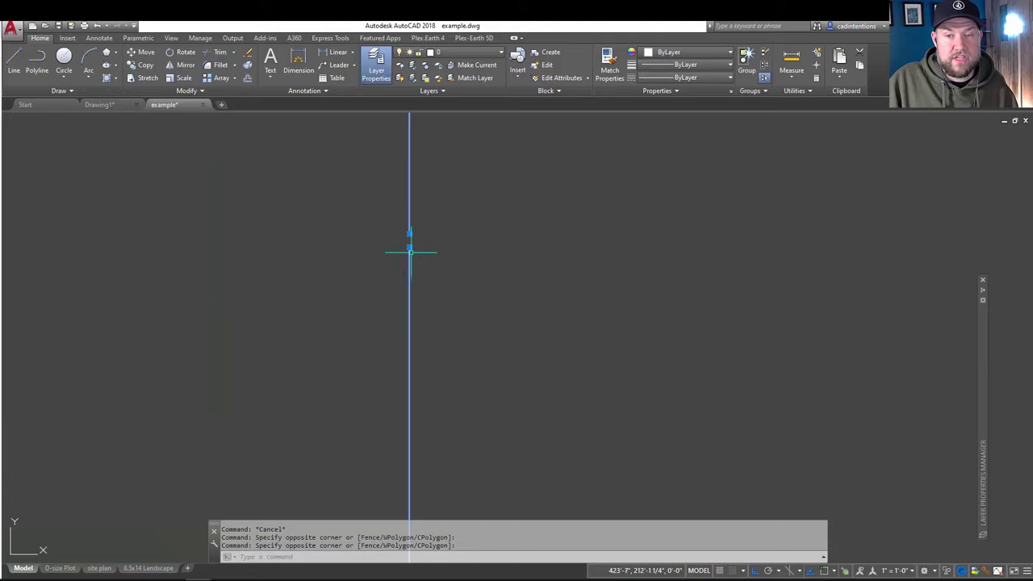
pyautogui.scroll(-5, 405, 229)
pyautogui.moveTo(376, 230); pyautogui.dragTo(438, 265, button='middle')
pyautogui.press('Escape')
pyautogui.press('Escape')
pyautogui.scroll(3, 393, 250)
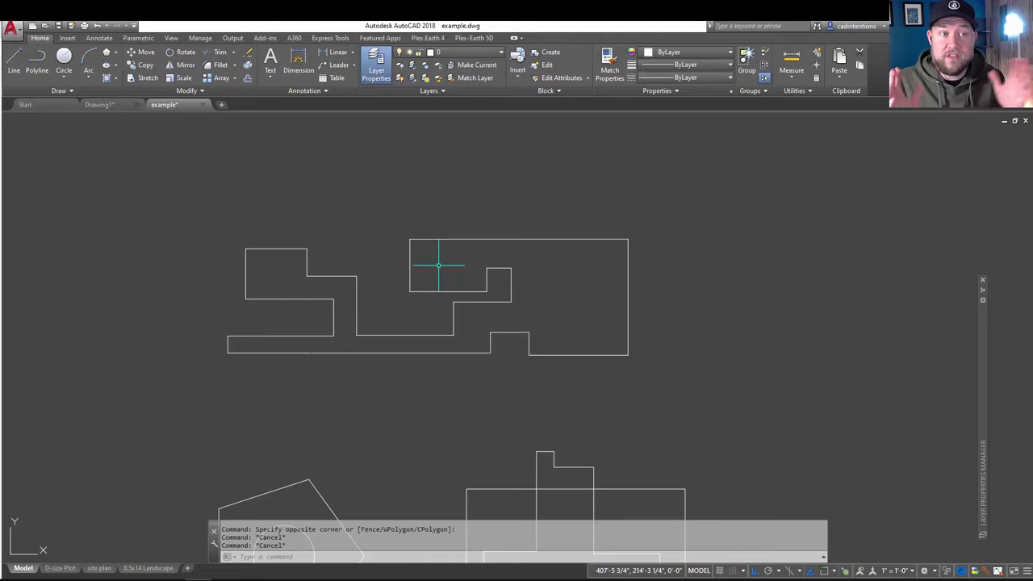
pyautogui.click(327, 352)
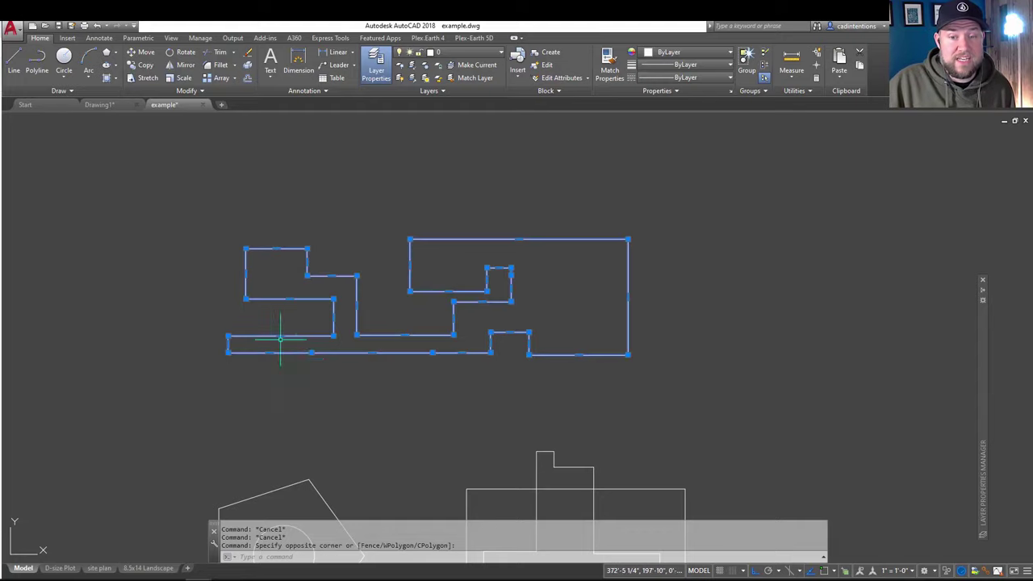
pyautogui.scroll(8, 304, 352)
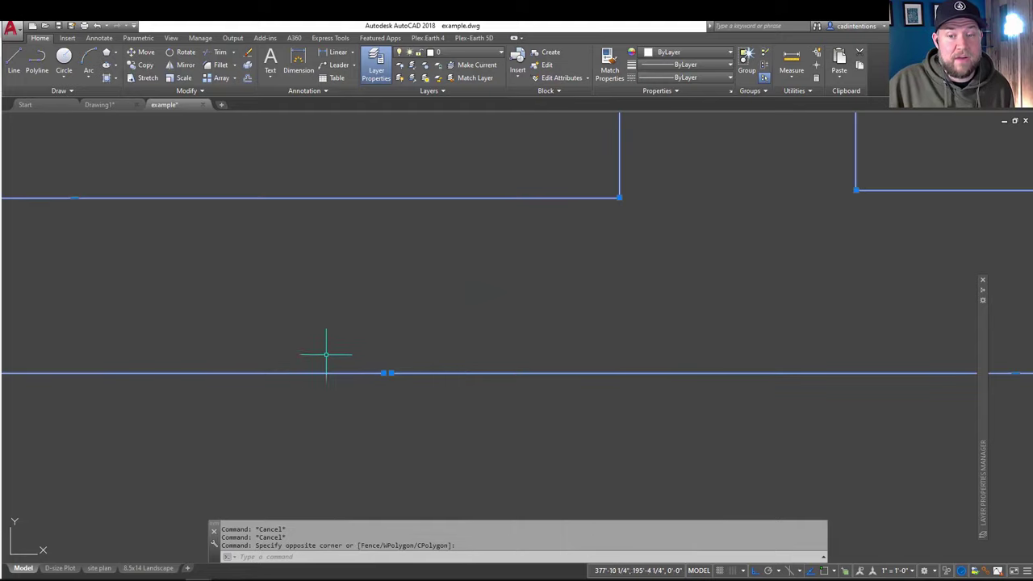
pyautogui.click(406, 375)
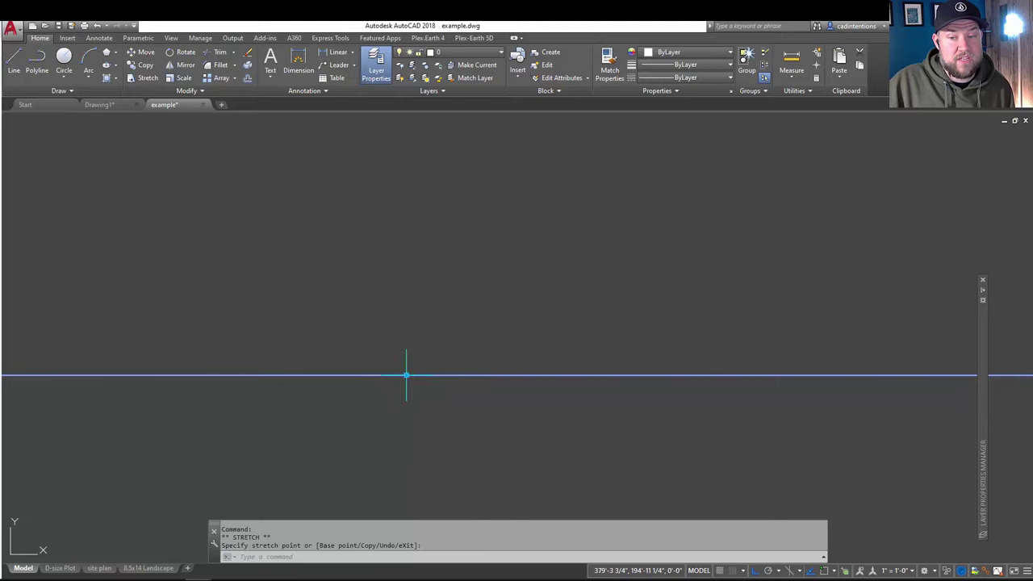
pyautogui.scroll(-8, 526, 299)
pyautogui.press('Escape')
pyautogui.press('Escape')
pyautogui.press('Escape')
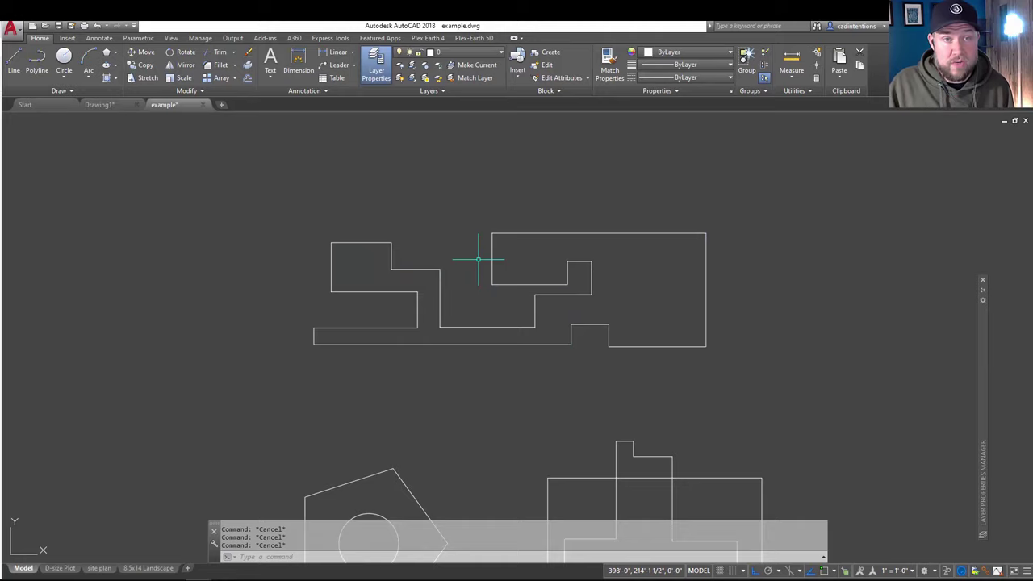
# - Start a new hatch with H and set Gap Tolerance to 56'-3" in the Options panel
pyautogui.write('hatc')
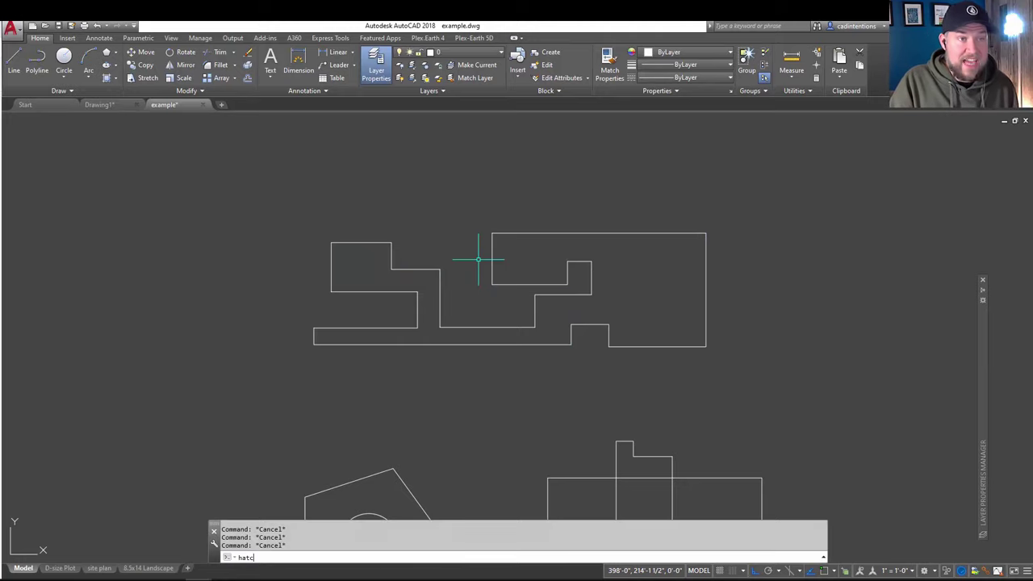
pyautogui.press('Return')
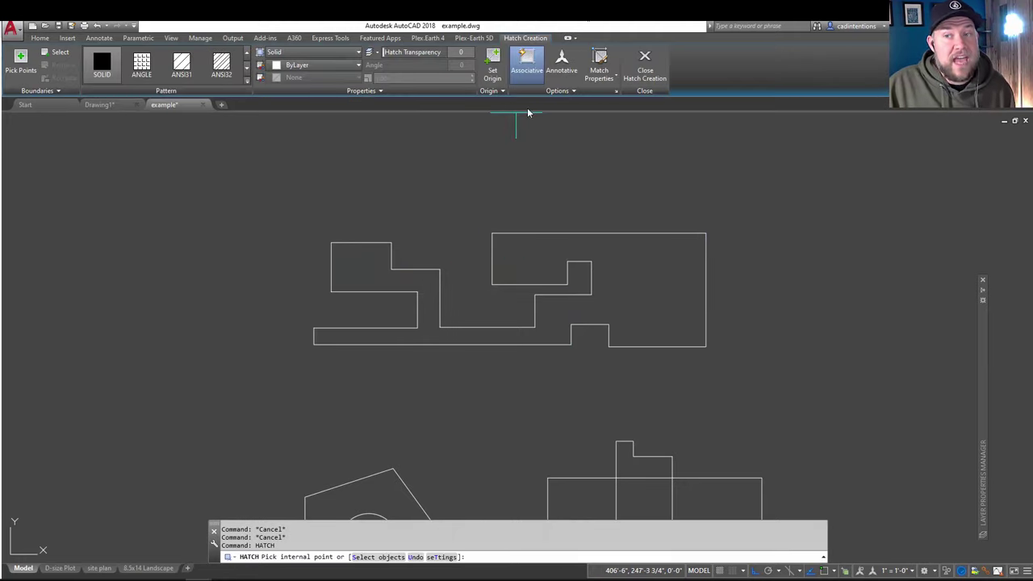
pyautogui.click(563, 90)
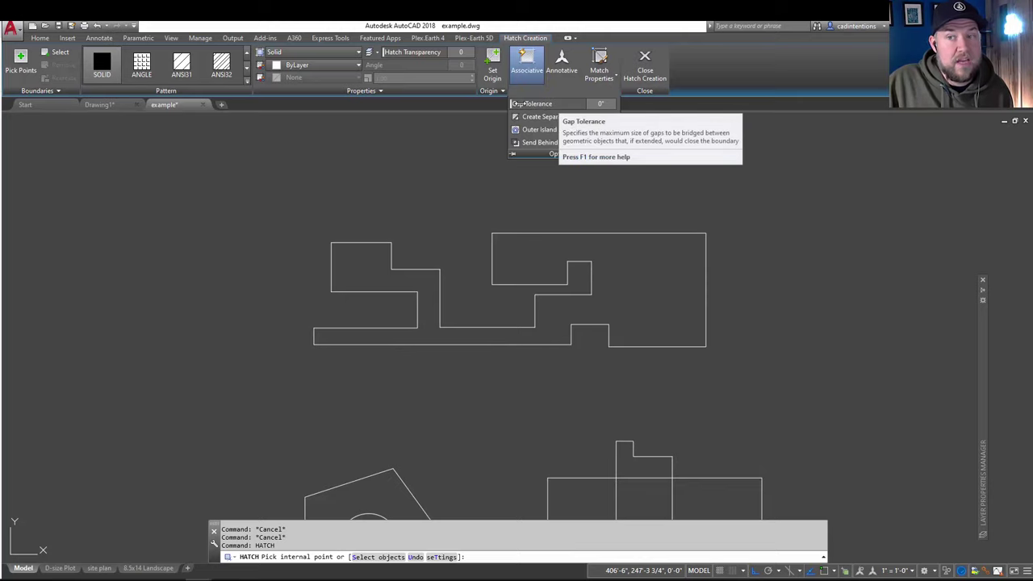
pyautogui.moveTo(517, 103); pyautogui.dragTo(540, 104)
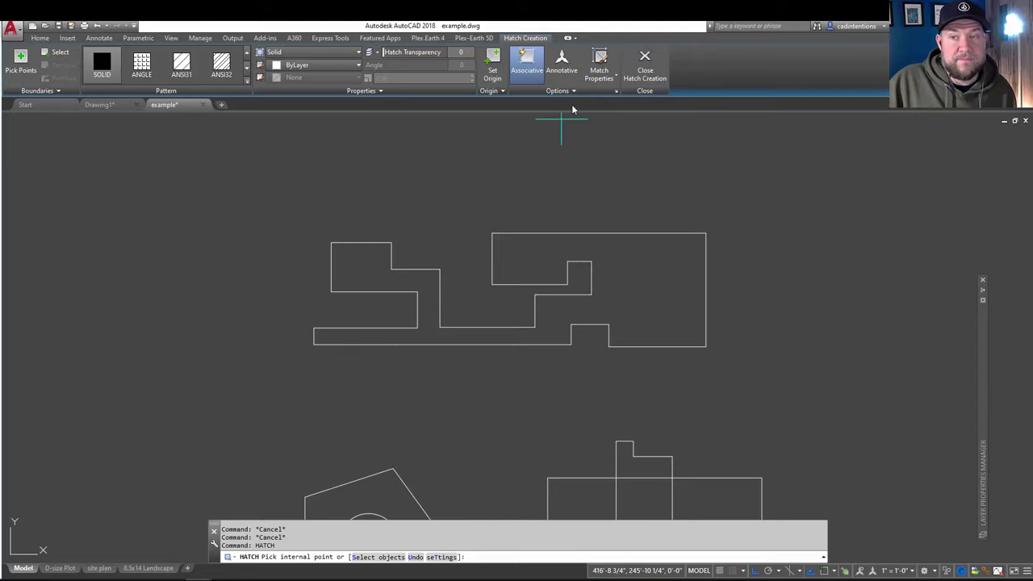
pyautogui.click(550, 91)
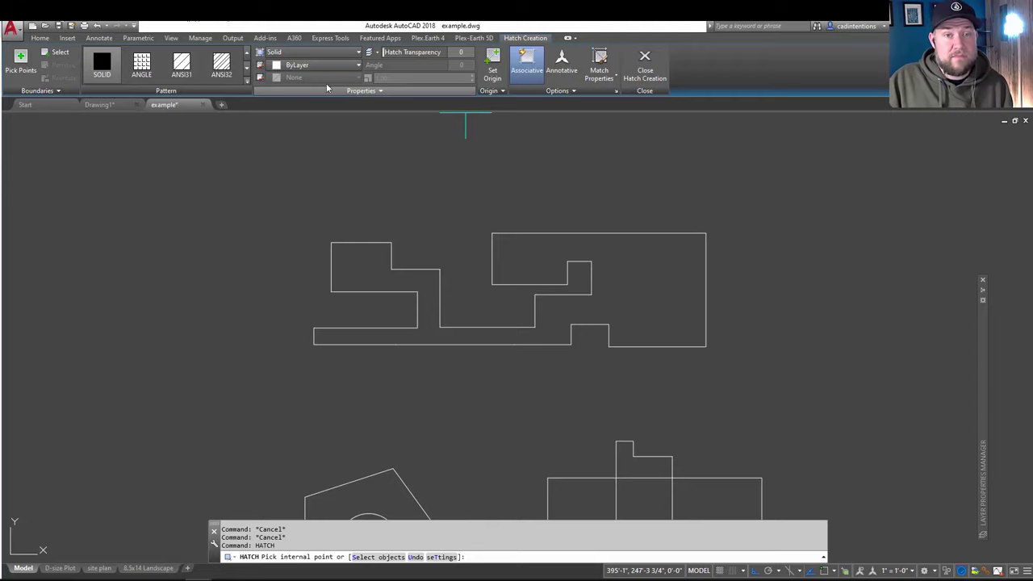
pyautogui.click(21, 68)
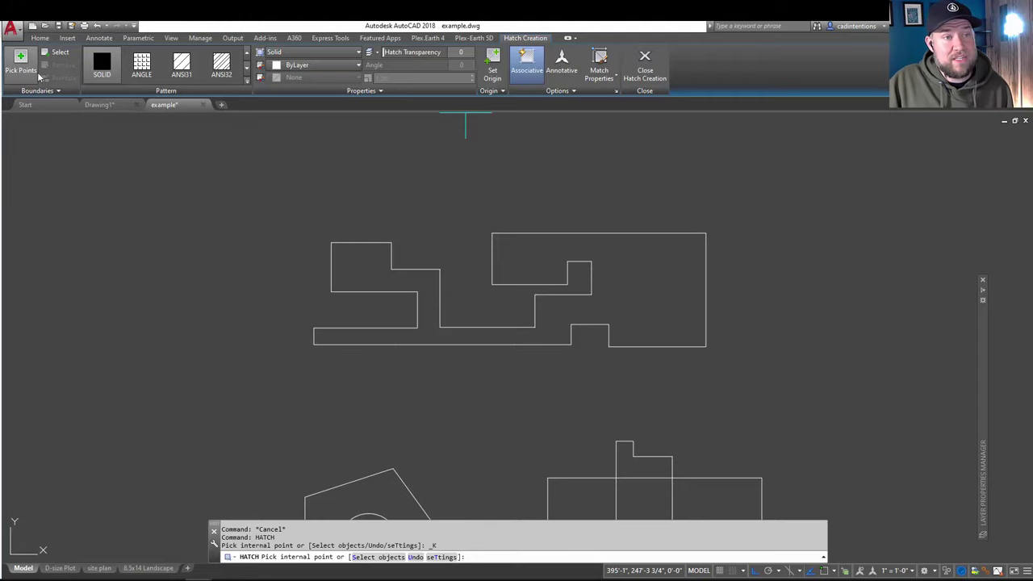
pyautogui.click(670, 300)
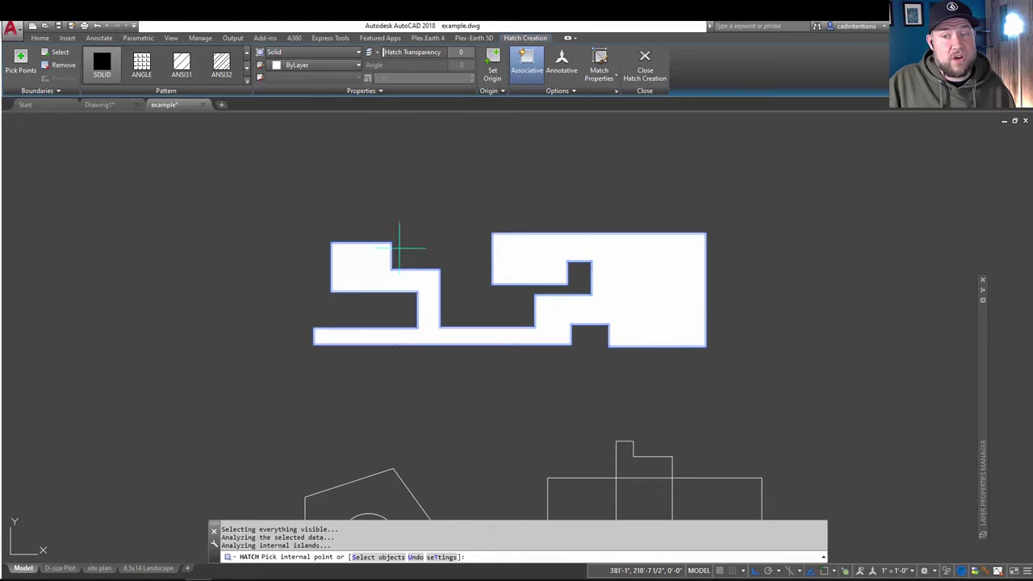
pyautogui.scroll(8, 595, 271)
pyautogui.scroll(3, 637, 249)
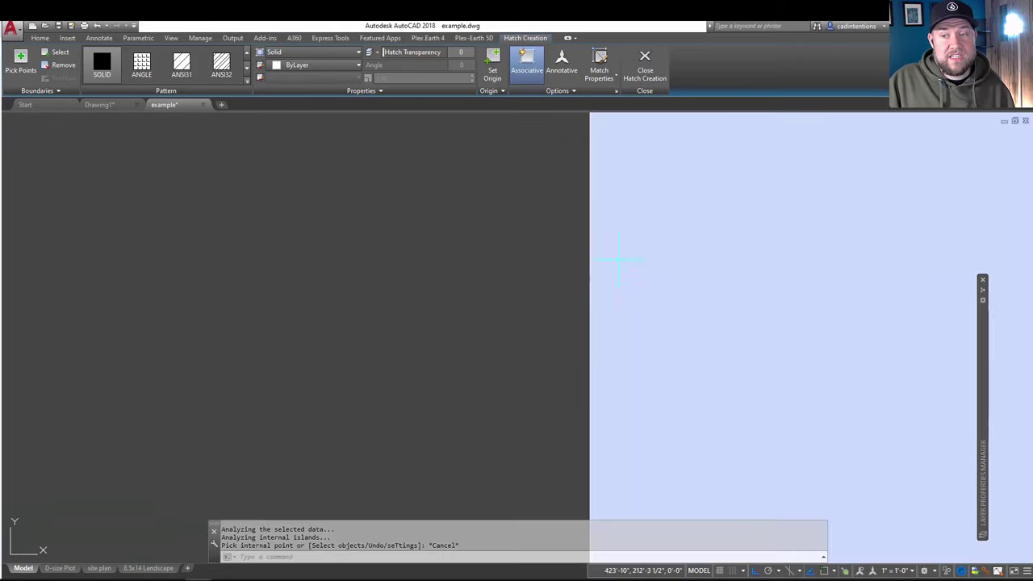
pyautogui.press('Escape')
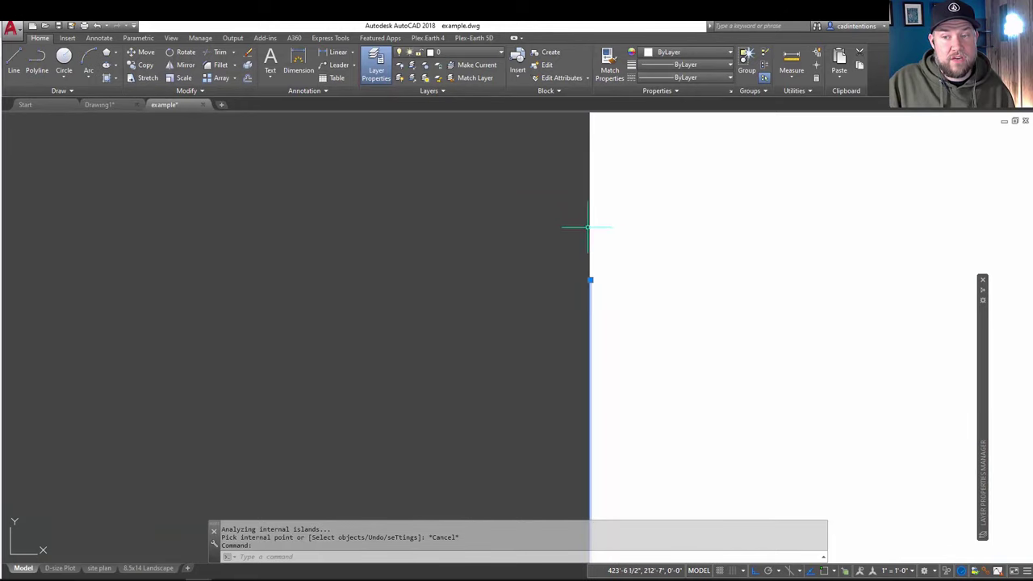
pyautogui.click(595, 260)
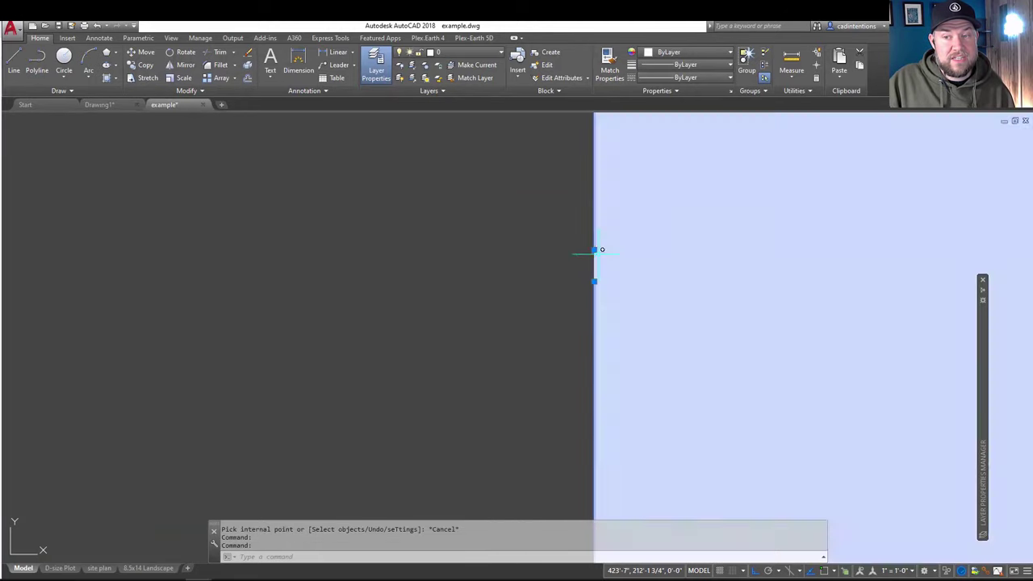
pyautogui.scroll(-8, 594, 260)
pyautogui.press('Escape')
pyautogui.scroll(2, 489, 294)
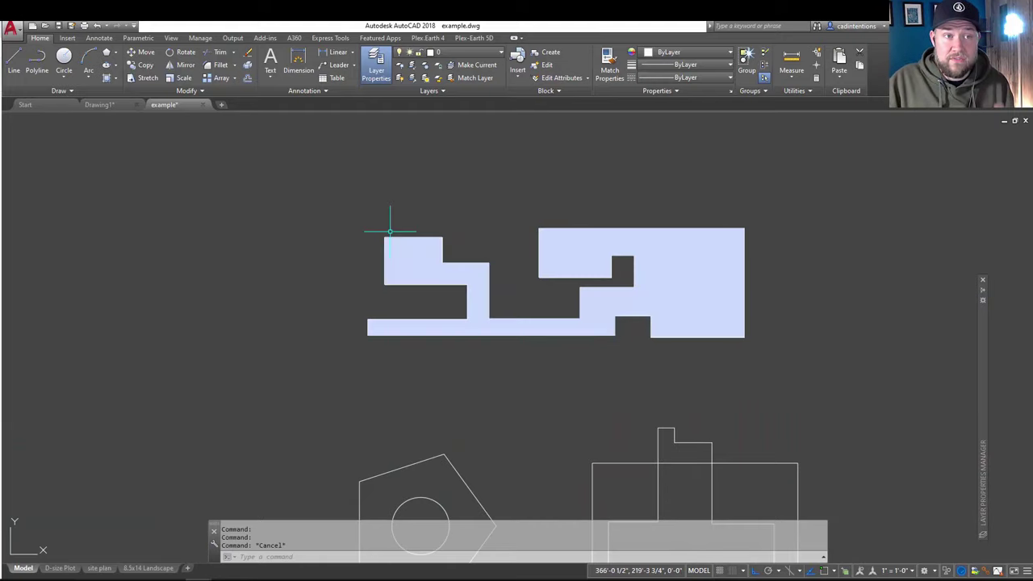
pyautogui.moveTo(387, 224)
pyautogui.mouseDown(button='middle')
pyautogui.moveTo(397, 138)
pyautogui.moveTo(386, 141)
pyautogui.mouseUp(button='middle')
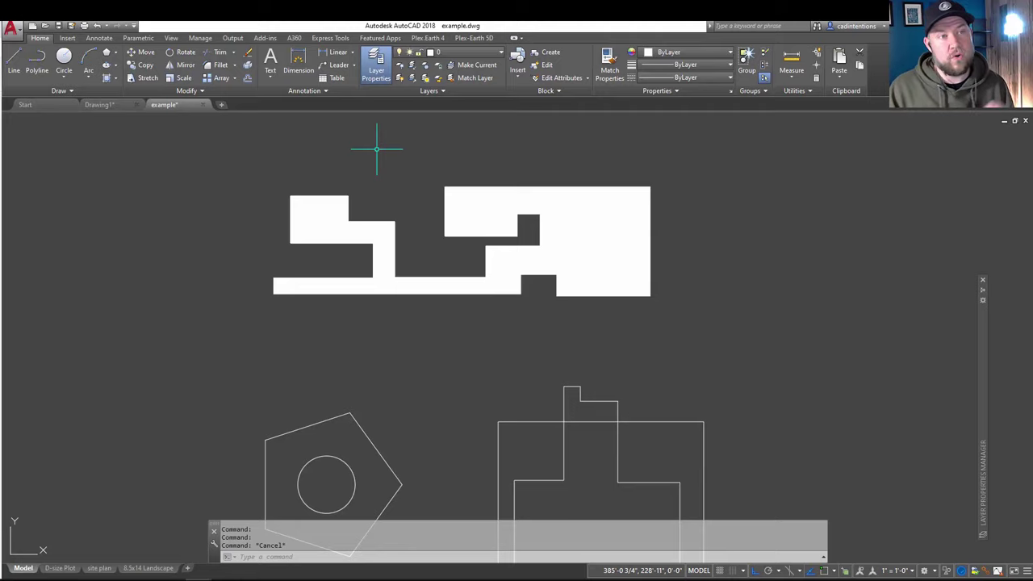
pyautogui.press('Escape')
pyautogui.press('Escape')
# - Start HATCH and pick the inner T-shaped area, outer ring and top notch of the nested rectangle
pyautogui.moveTo(547, 380); pyautogui.dragTo(509, 250, button='middle')
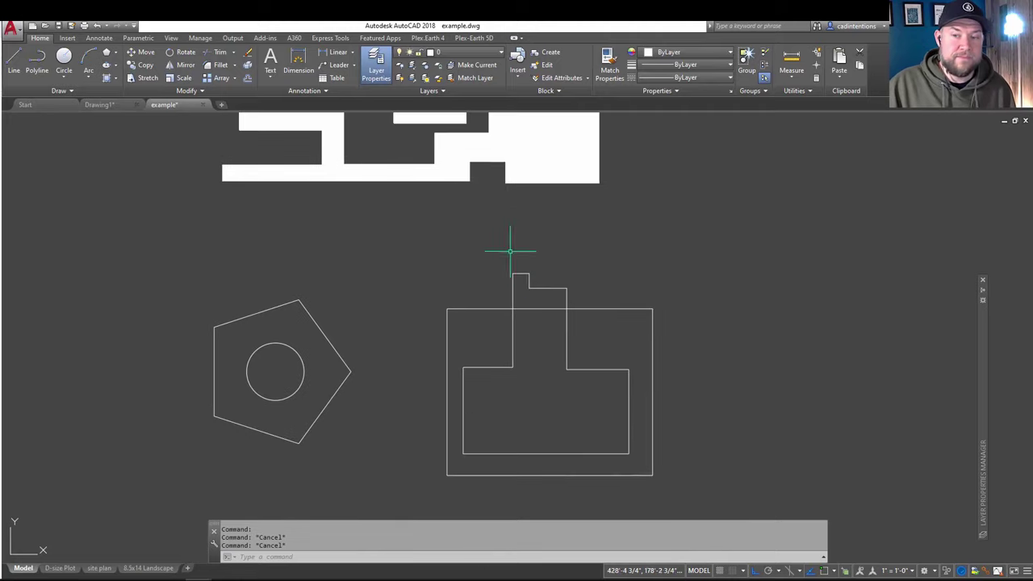
pyautogui.moveTo(550, 303)
pyautogui.mouseDown(button='middle')
pyautogui.moveTo(536, 219)
pyautogui.moveTo(560, 231)
pyautogui.moveTo(559, 252)
pyautogui.mouseUp(button='middle')
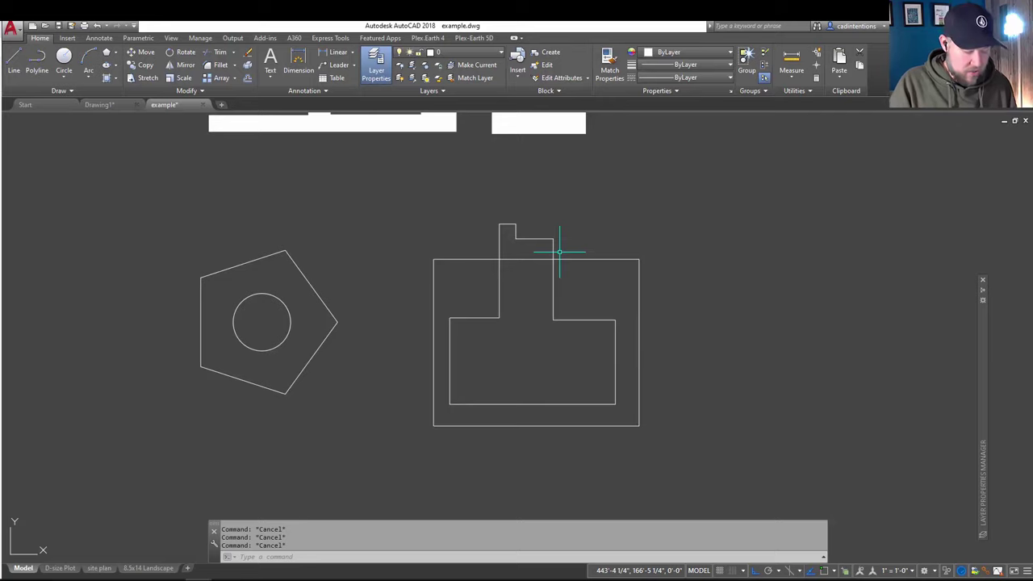
pyautogui.write('hatch')
pyautogui.press('Return')
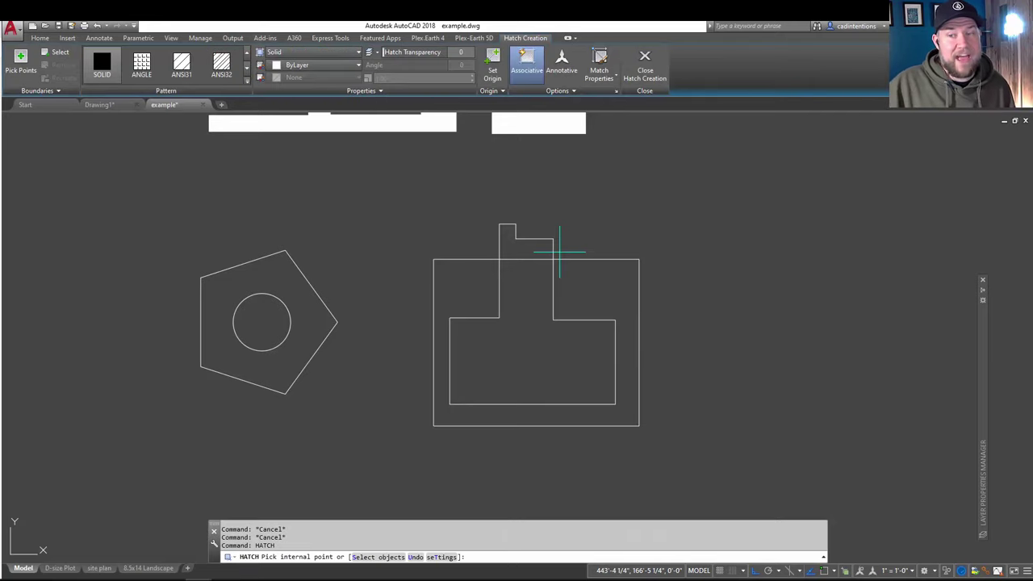
pyautogui.click(503, 332)
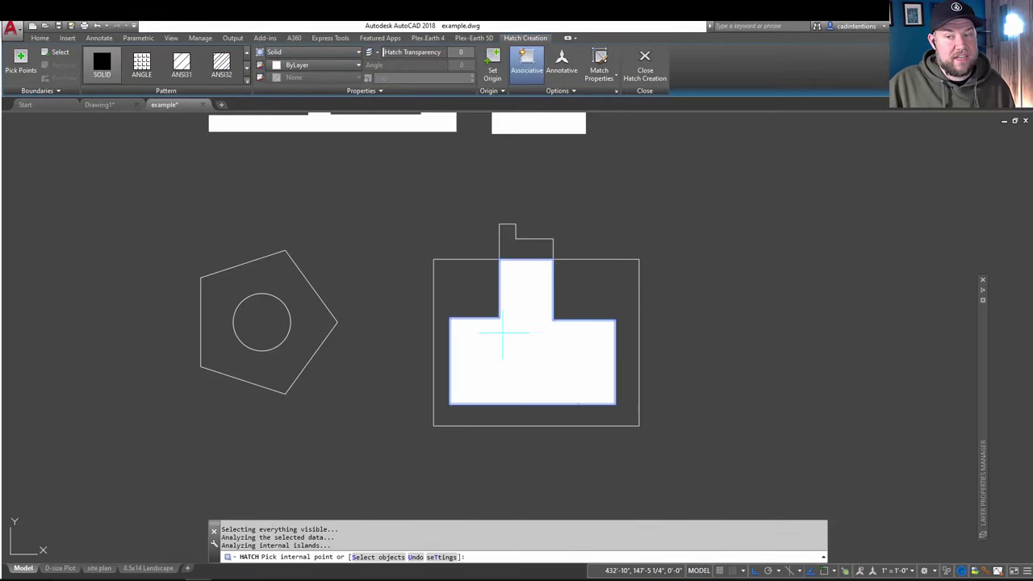
pyautogui.click(592, 282)
pyautogui.click(535, 244)
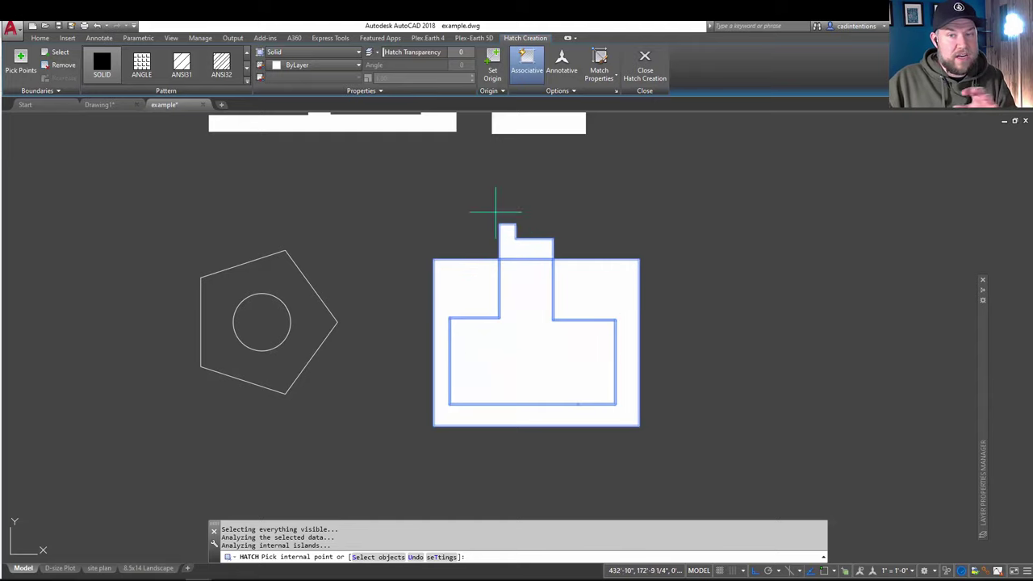
# - Set the hatch pattern to SOLID and its colour to yellow 244,238,81
pyautogui.click(141, 63)
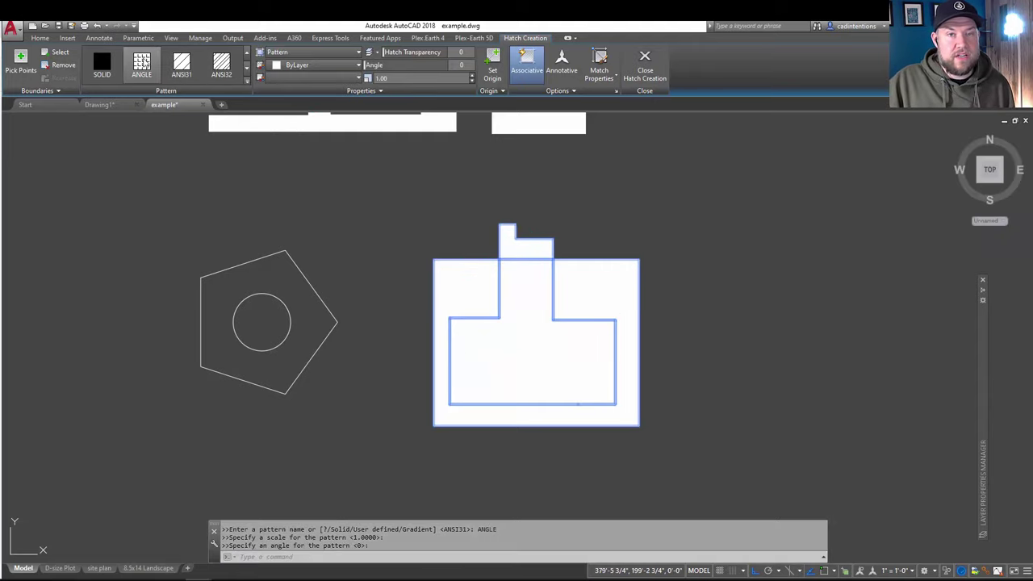
pyautogui.click(101, 63)
pyautogui.click(297, 67)
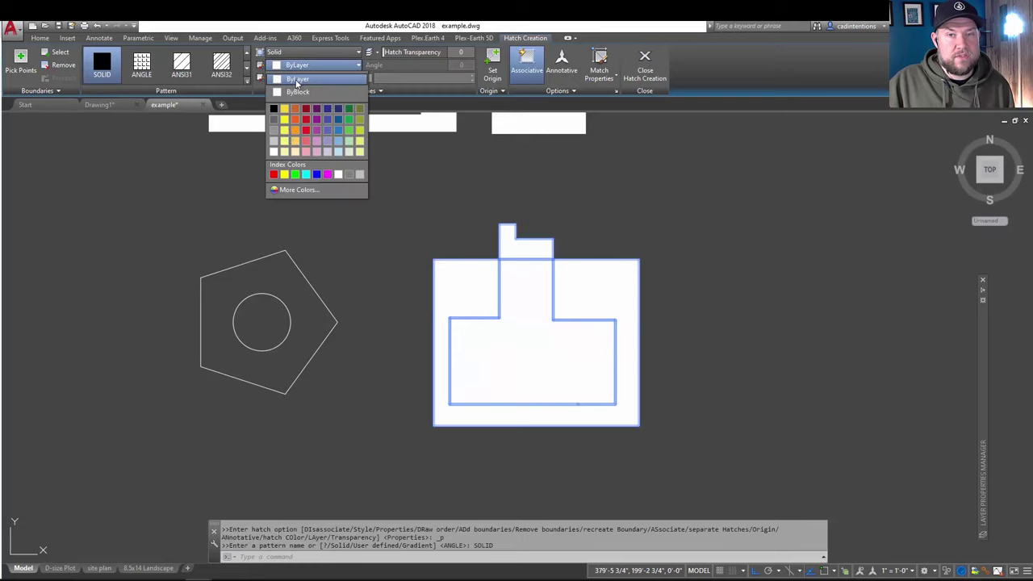
pyautogui.click(284, 130)
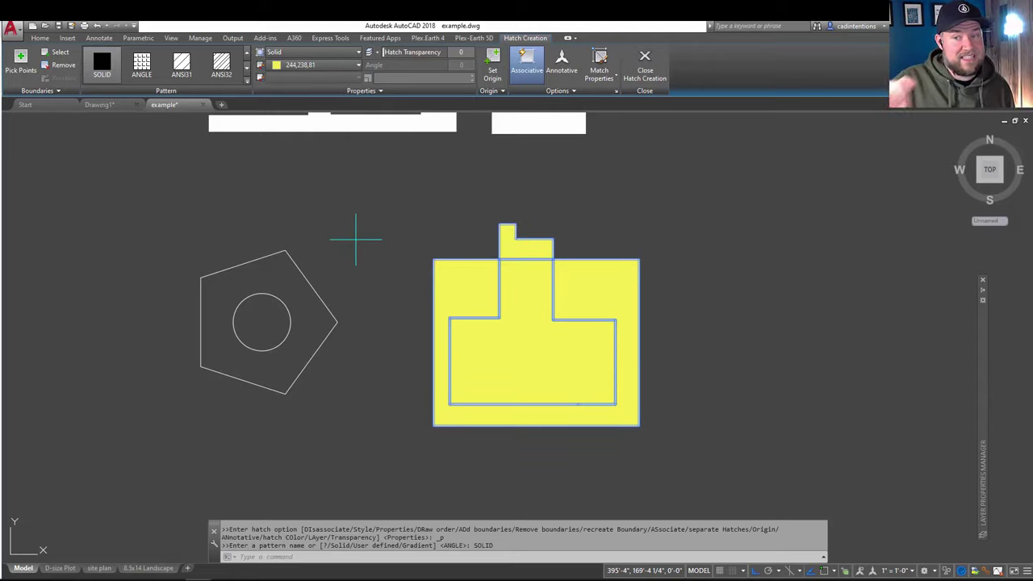
# - Finish the yellow hatch and split it into pieces with Separate Hatches
pyautogui.press('Return')
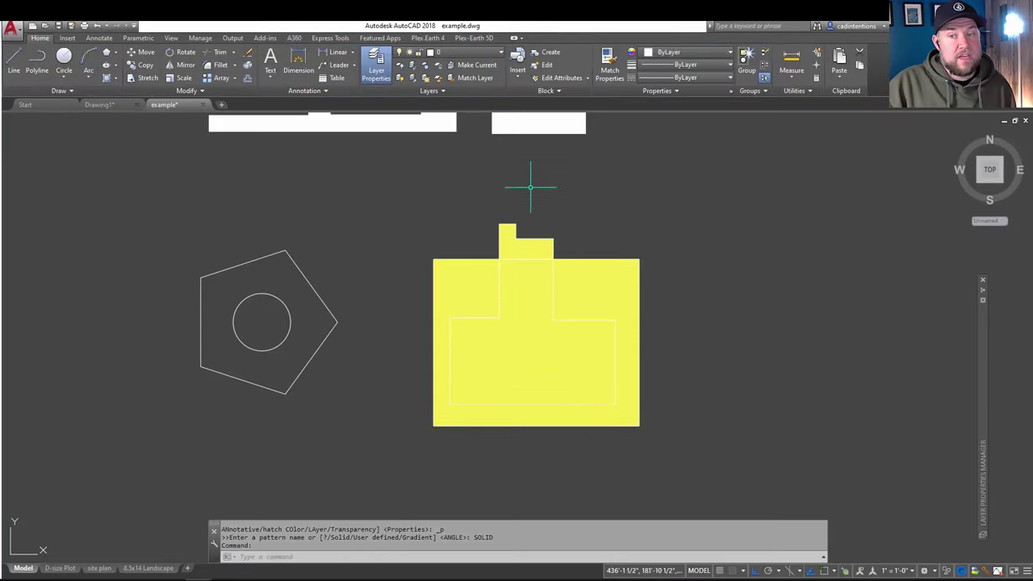
pyautogui.click(462, 306)
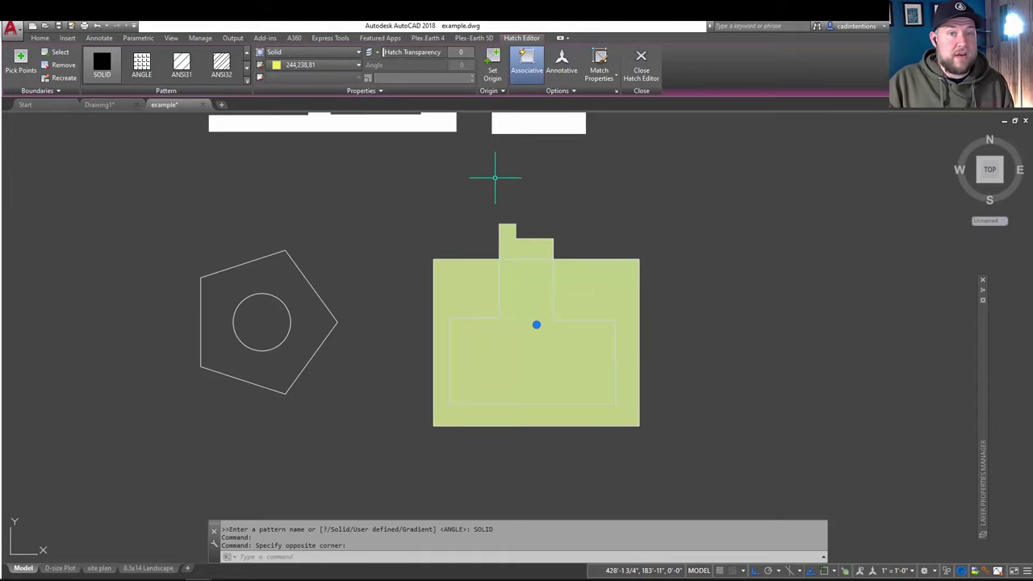
pyautogui.click(543, 90)
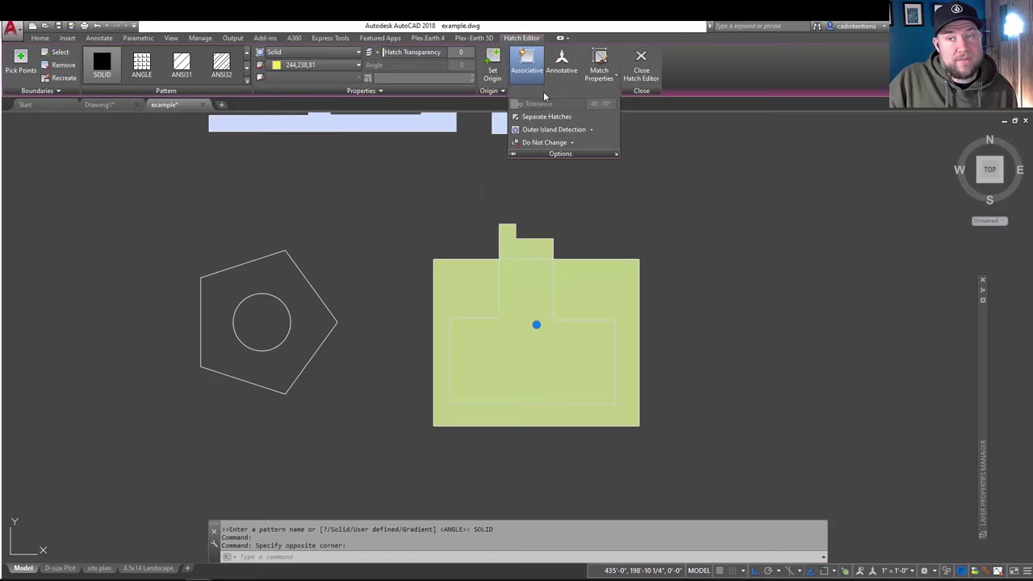
pyautogui.click(547, 117)
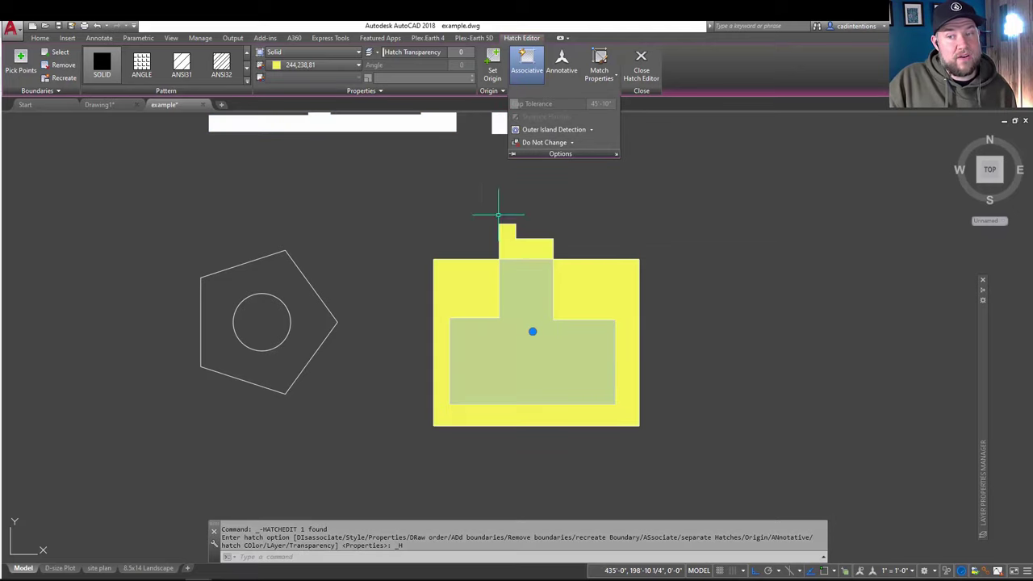
pyautogui.press('Escape')
pyautogui.press('Escape')
# - Colour the outer ring piece red and the top notch piece blue
pyautogui.click(530, 298)
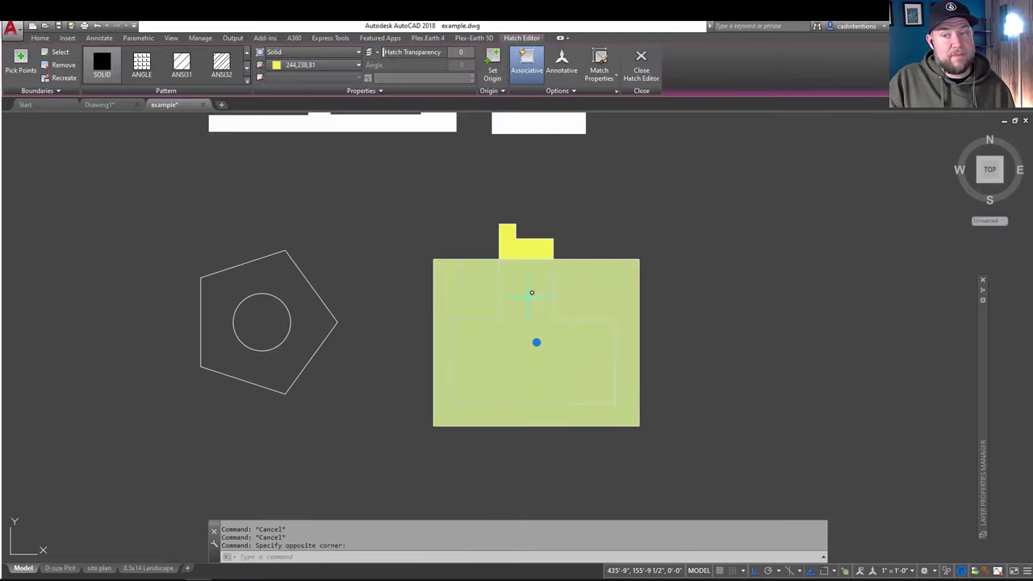
pyautogui.press('Escape')
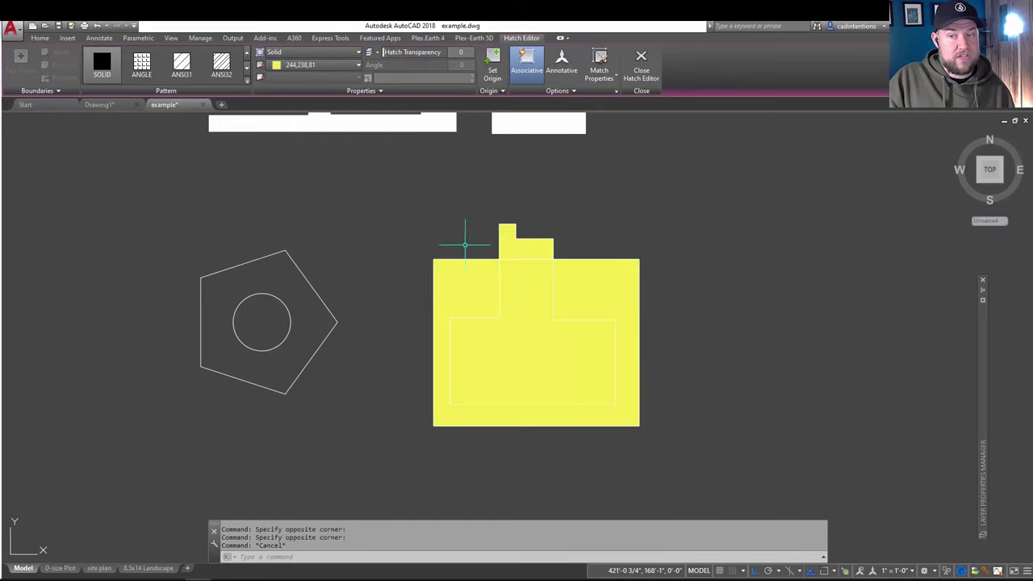
pyautogui.click(433, 258)
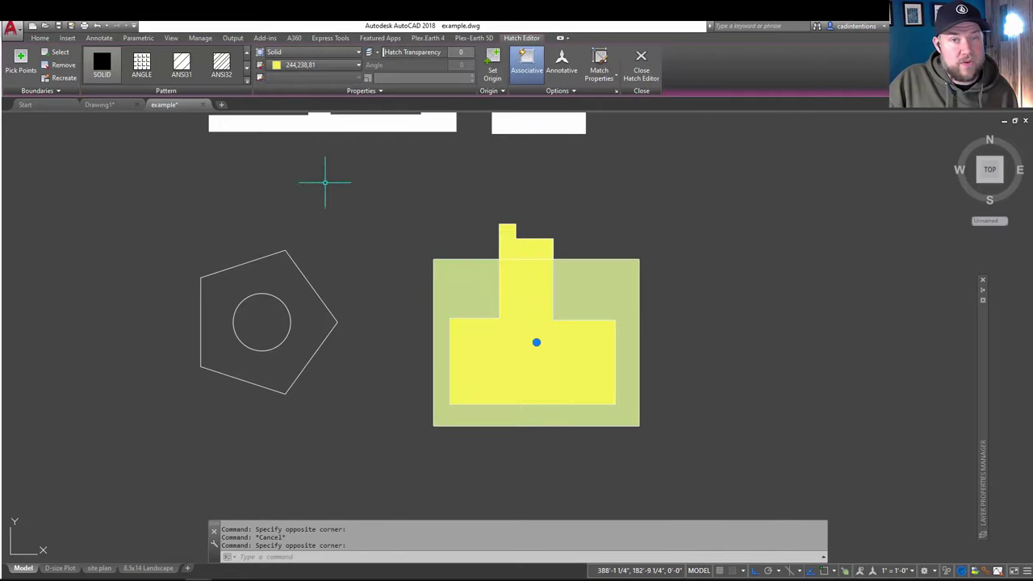
pyautogui.click(315, 65)
pyautogui.click(306, 119)
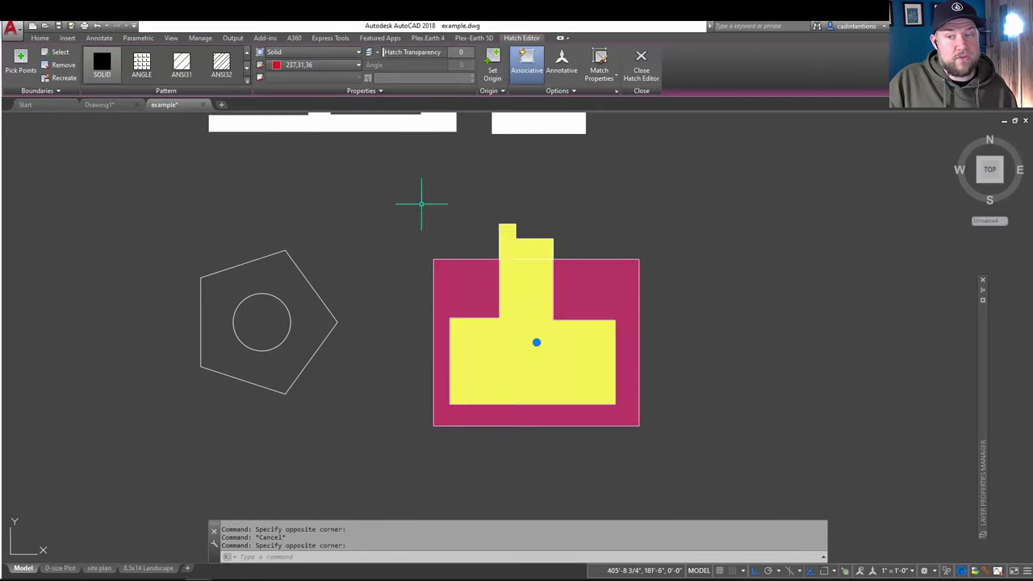
pyautogui.press('Escape')
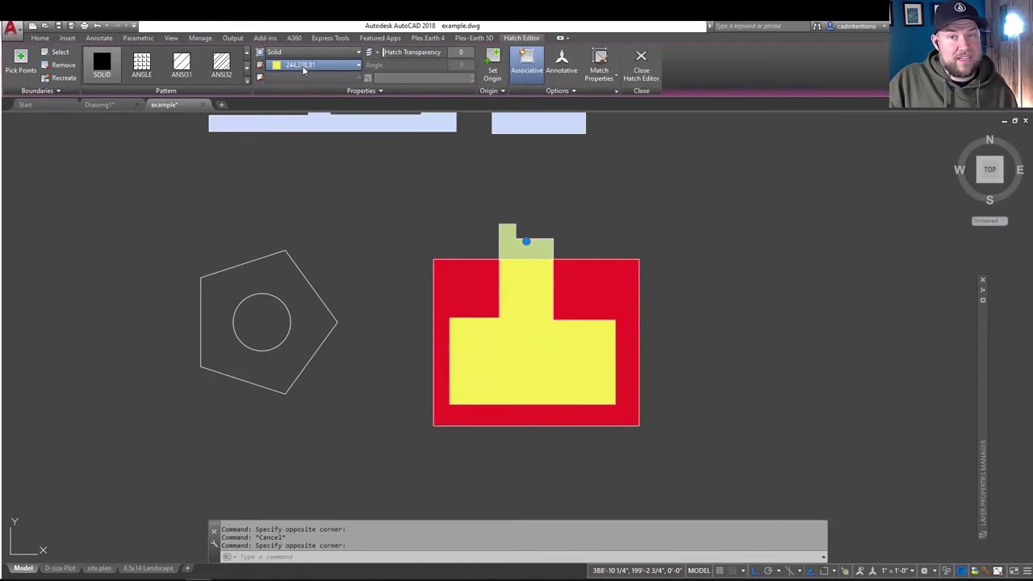
pyautogui.click(315, 65)
pyautogui.click(341, 132)
pyautogui.press('Escape')
pyautogui.moveTo(444, 231); pyautogui.dragTo(412, 186, button='middle')
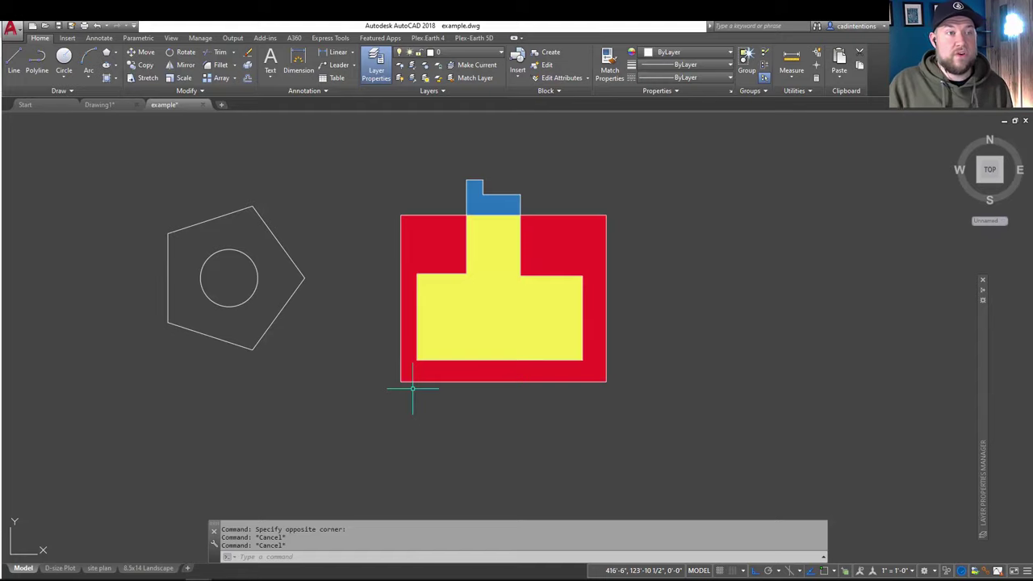
# - Start BHATCH and fill the carpeted bedroom, left bathroom, walk-in closet and sink area
pyautogui.scroll(-5, 411, 379)
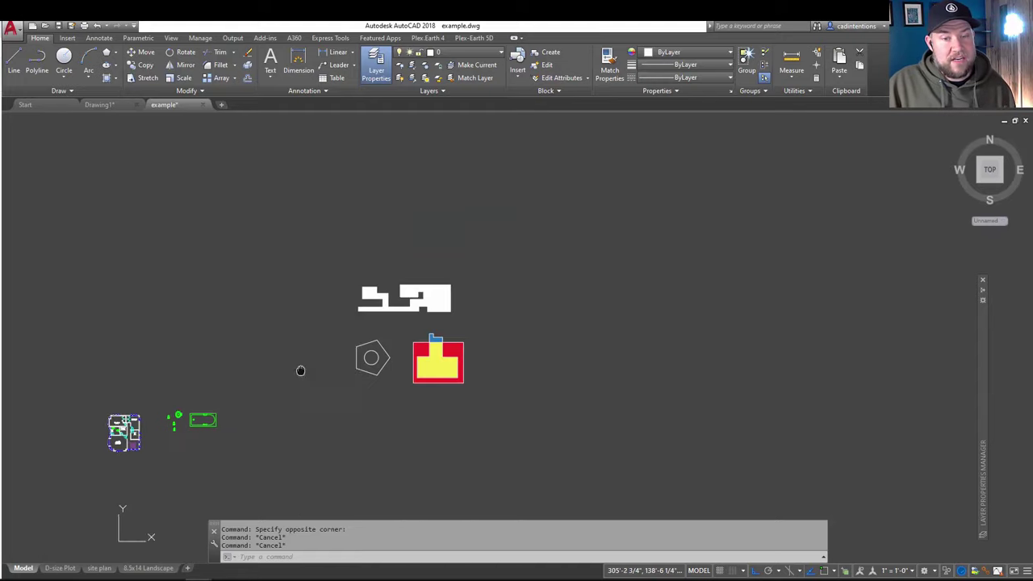
pyautogui.scroll(2, 259, 401)
pyautogui.scroll(6, 259, 401)
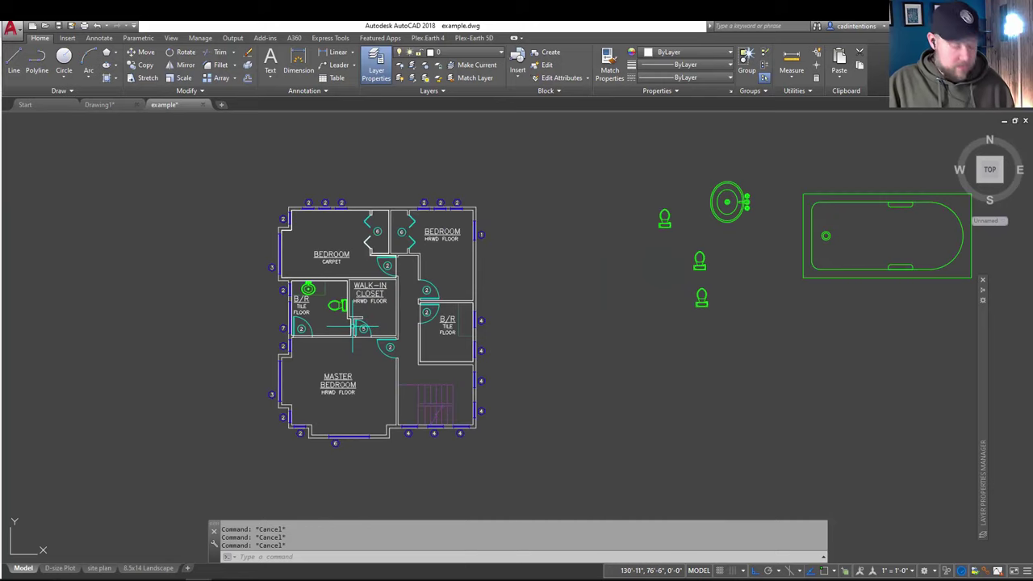
pyautogui.write('bhatch')
pyautogui.press('Return')
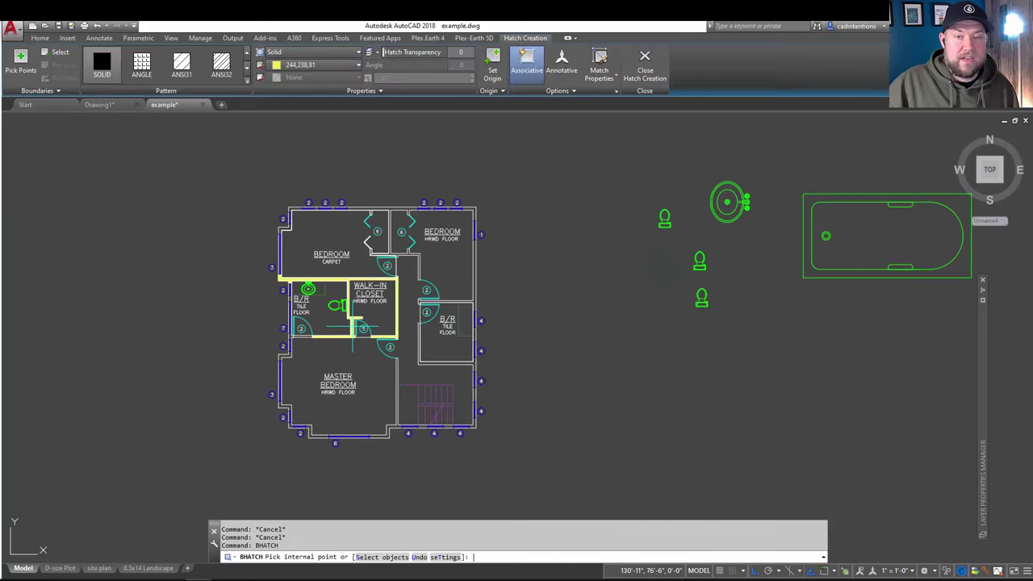
pyautogui.scroll(2, 272, 261)
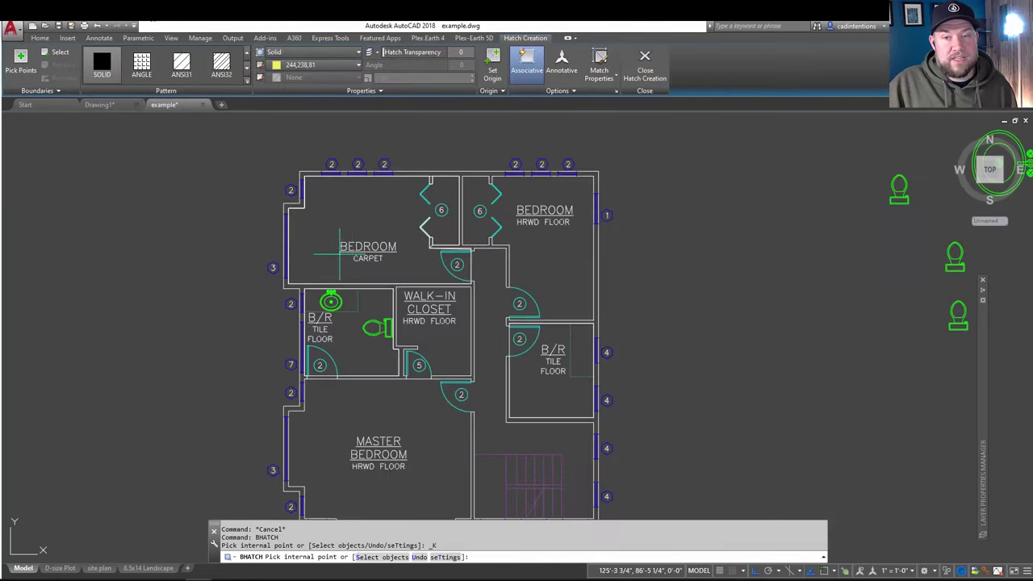
pyautogui.click(347, 234)
pyautogui.click(371, 349)
pyautogui.click(449, 328)
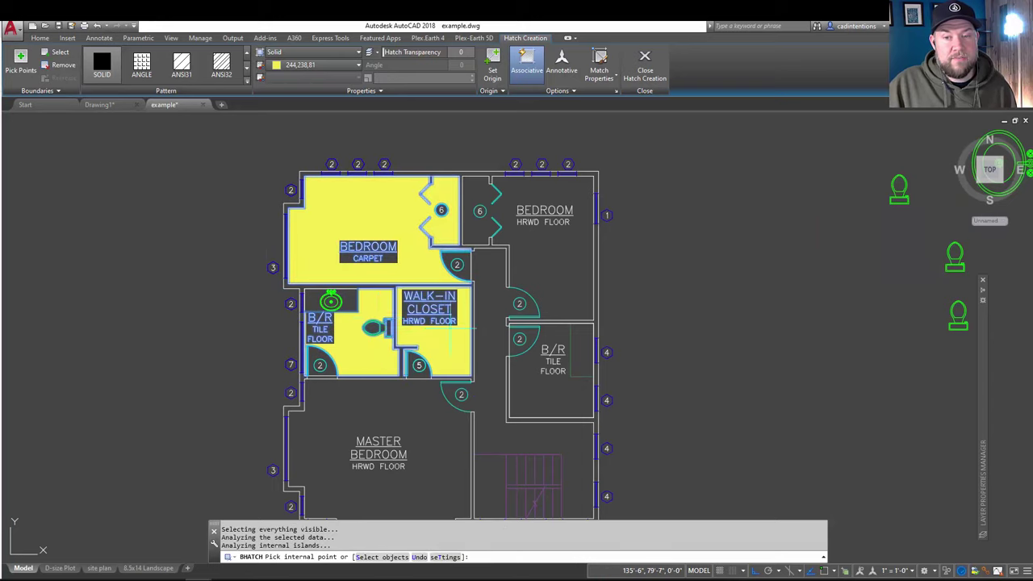
pyautogui.click(331, 304)
# - Add the master bedroom, hallway, right bedroom, right bathroom and small closet, then finish the hatch
pyautogui.click(381, 418)
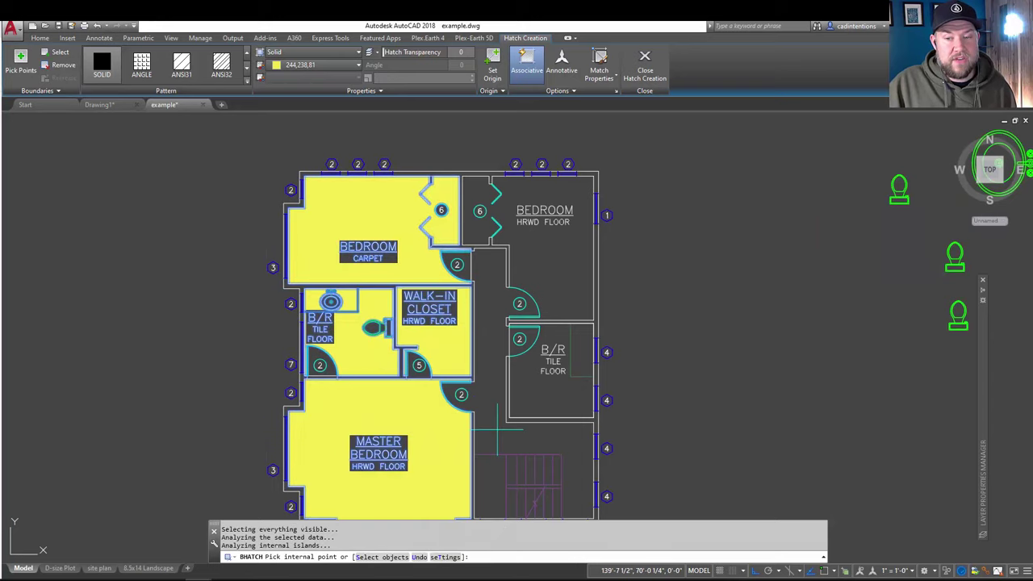
pyautogui.click(497, 431)
pyautogui.click(549, 255)
pyautogui.click(538, 394)
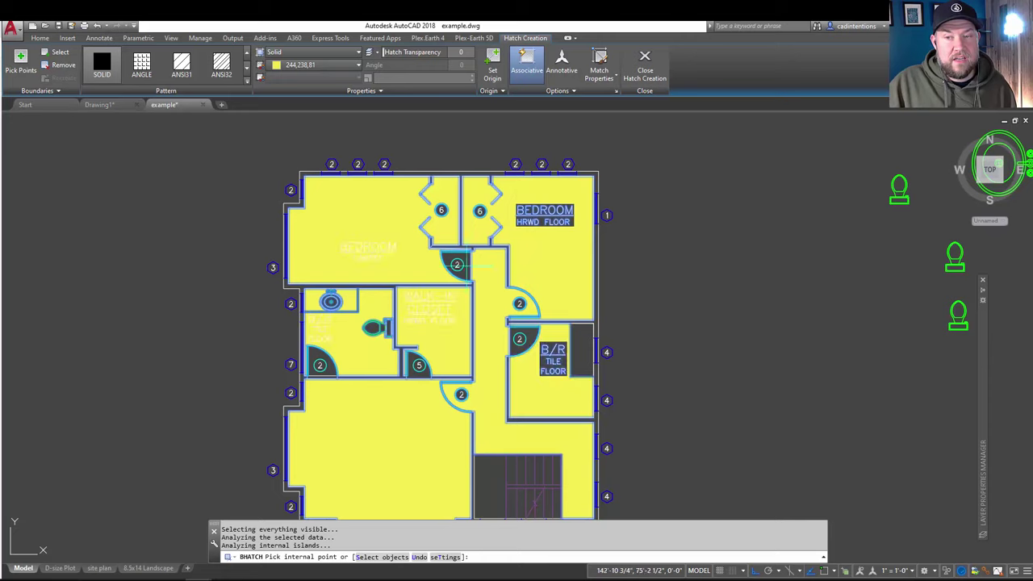
pyautogui.click(581, 347)
pyautogui.moveTo(545, 349); pyautogui.dragTo(543, 263, button='middle')
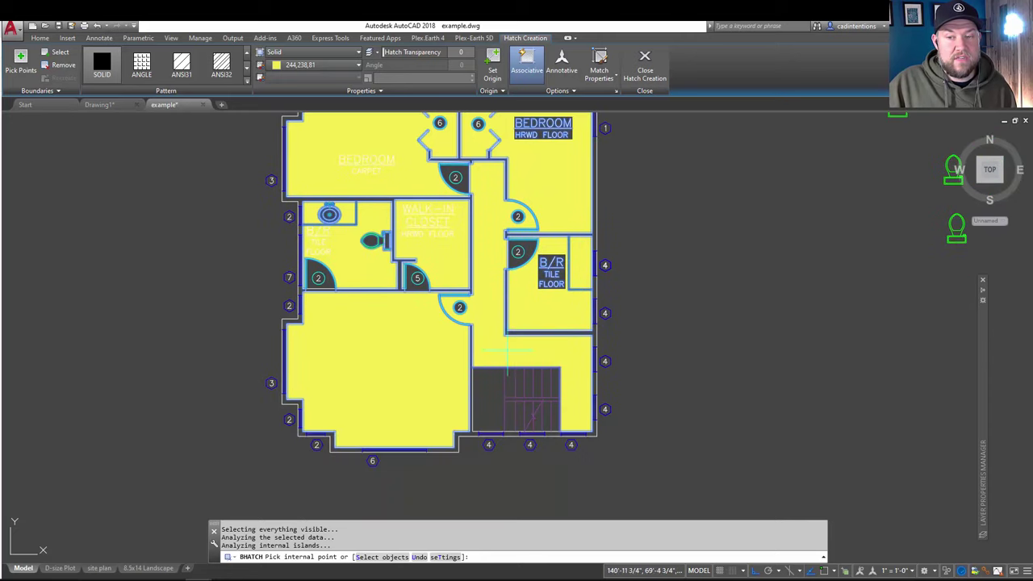
pyautogui.press('Return')
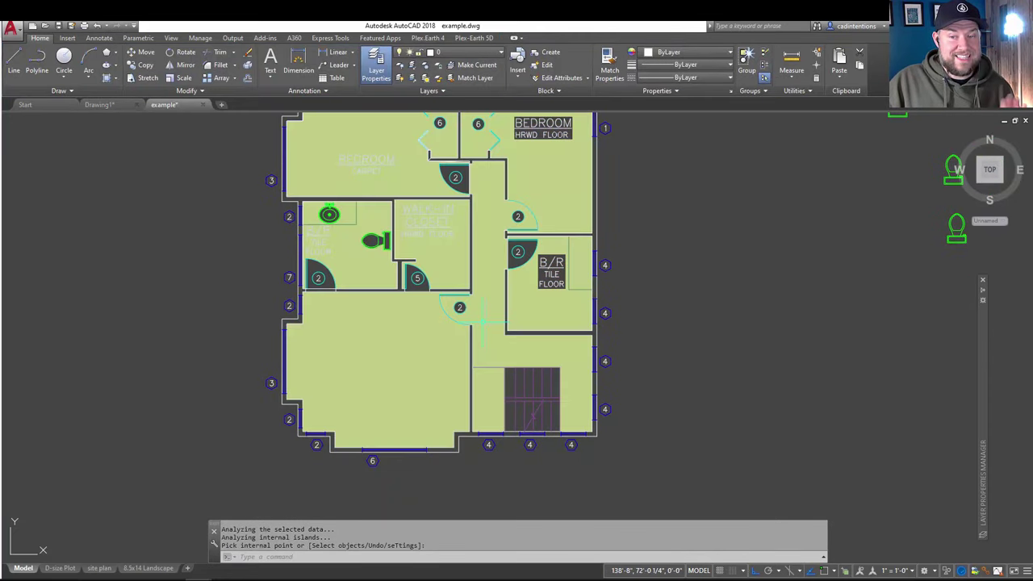
# - Split the floor plan's yellow hatch into per-room hatches with Separate Hatches
pyautogui.click(483, 321)
pyautogui.click(362, 201)
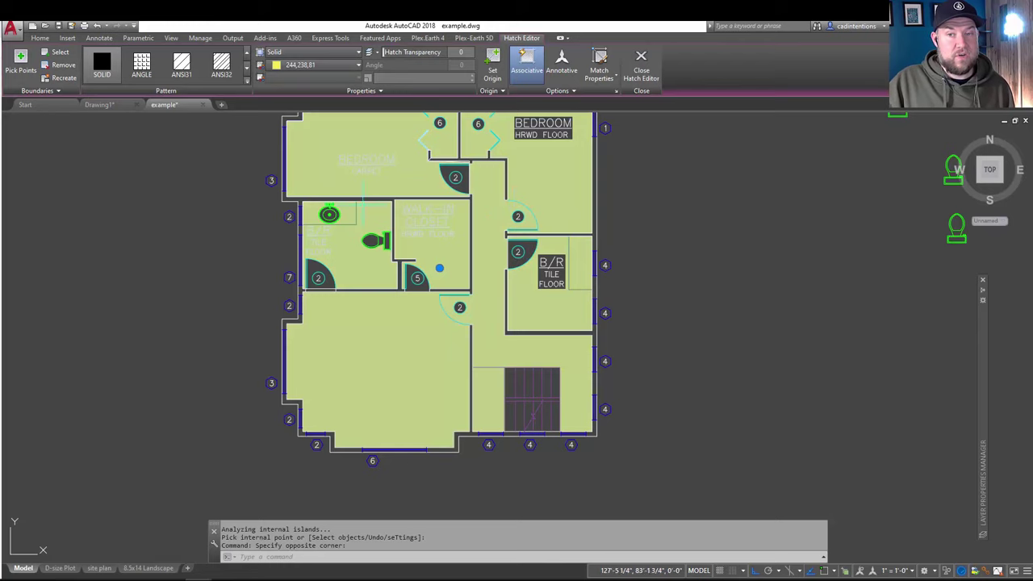
pyautogui.scroll(-3, 368, 185)
pyautogui.click(563, 91)
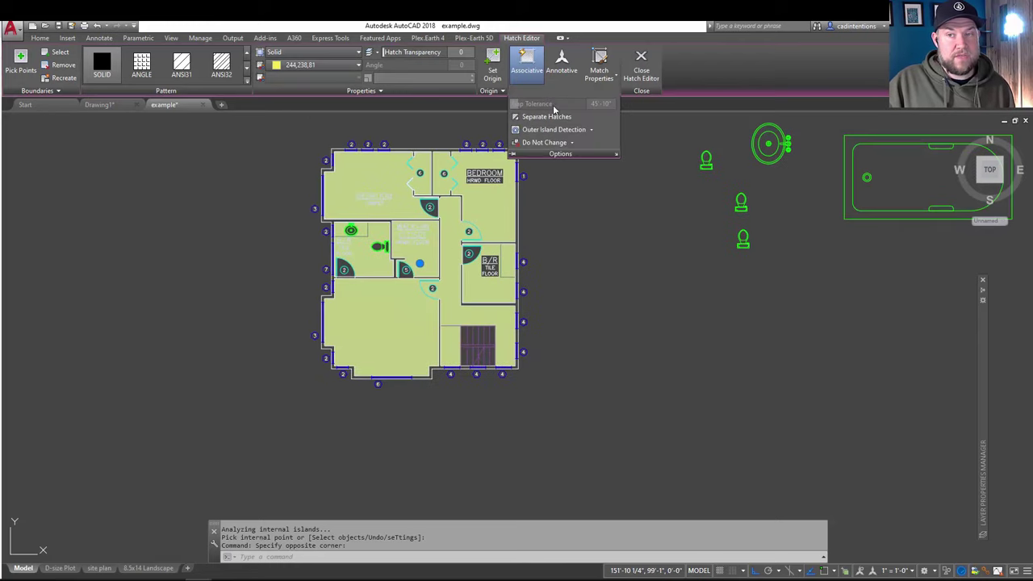
pyautogui.click(546, 116)
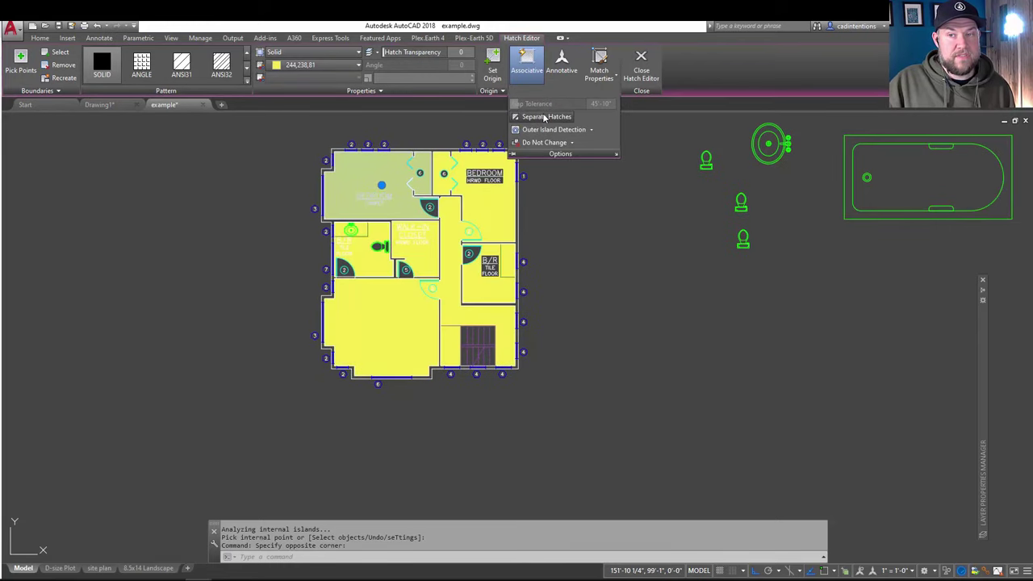
pyautogui.click(389, 333)
pyautogui.press('Escape')
# - Delete the hatch filling the lower-left master bedroom
pyautogui.click(489, 274)
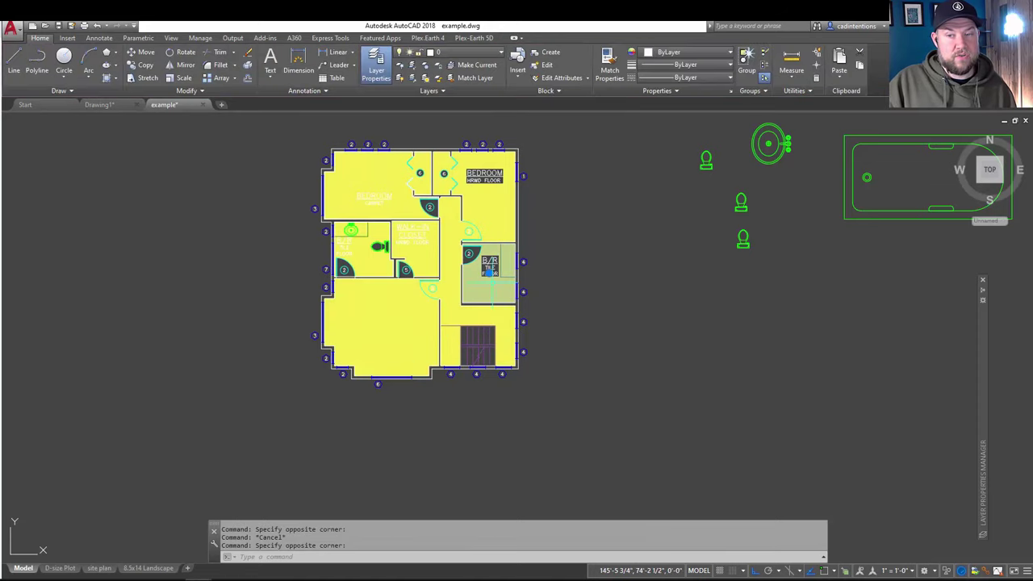
pyautogui.press('Escape')
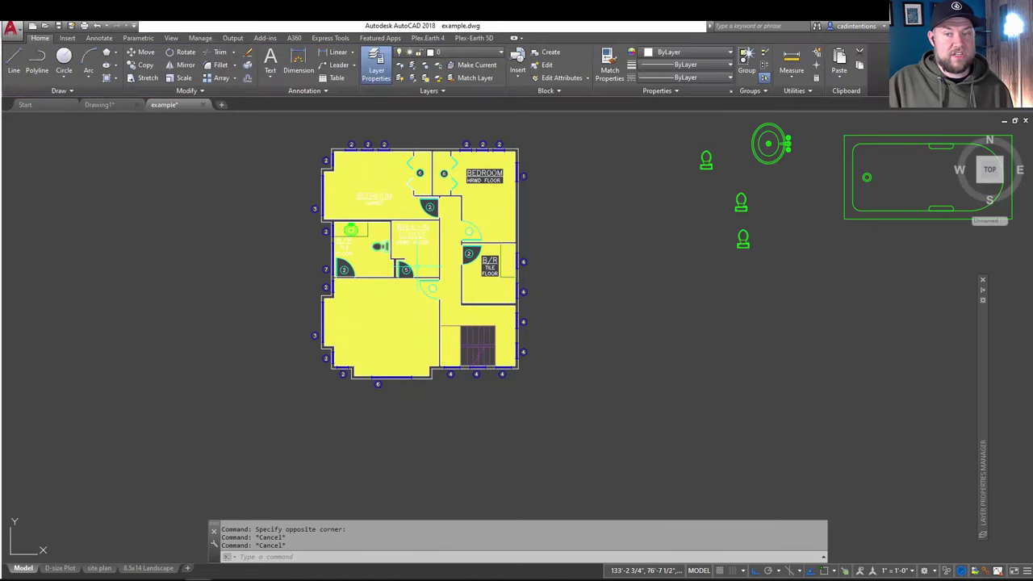
pyautogui.click(404, 331)
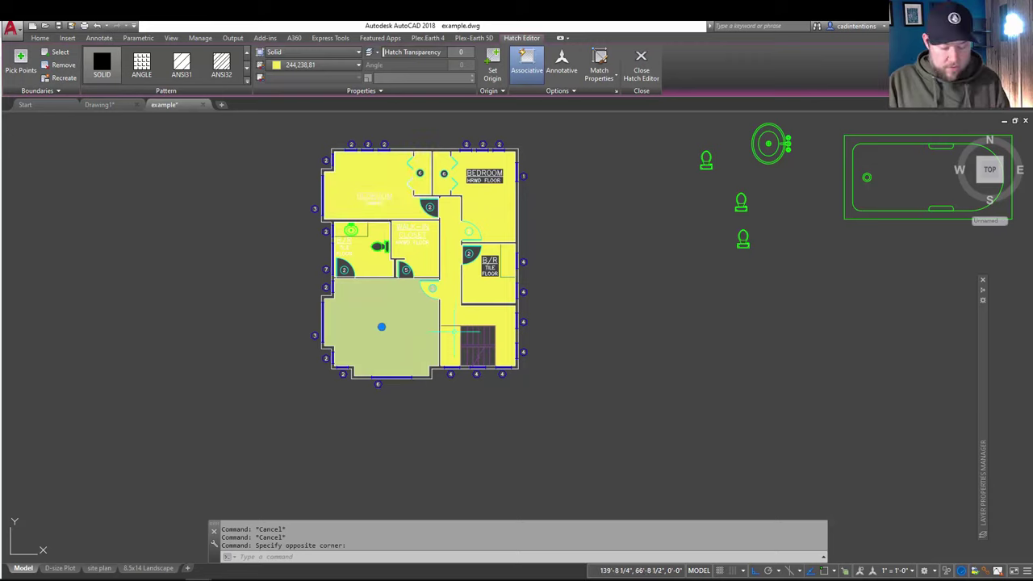
pyautogui.press('Delete')
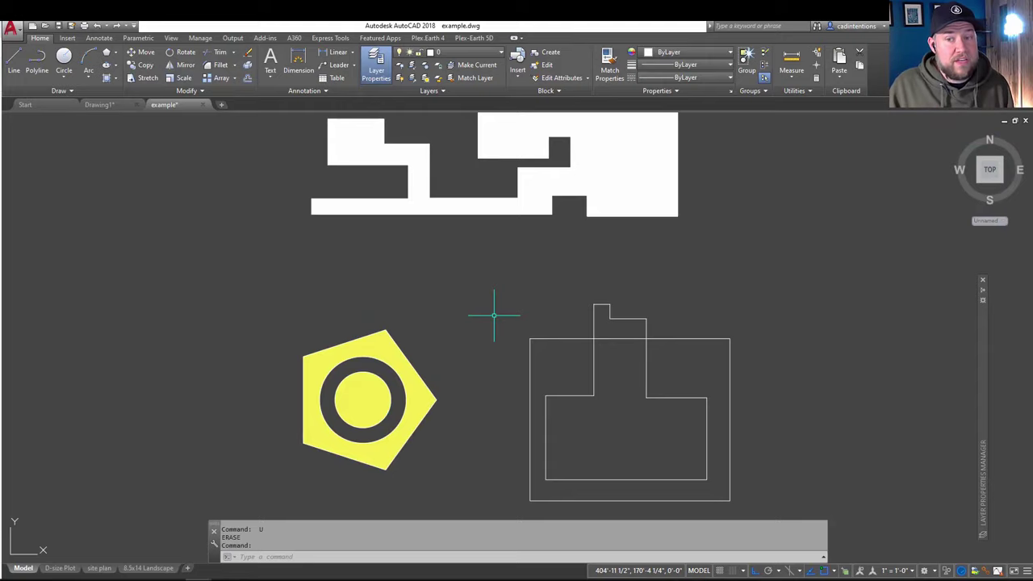
# - Erase both boundary pieces around the white hatch so it is no longer associative
pyautogui.press('Escape')
pyautogui.click(498, 213)
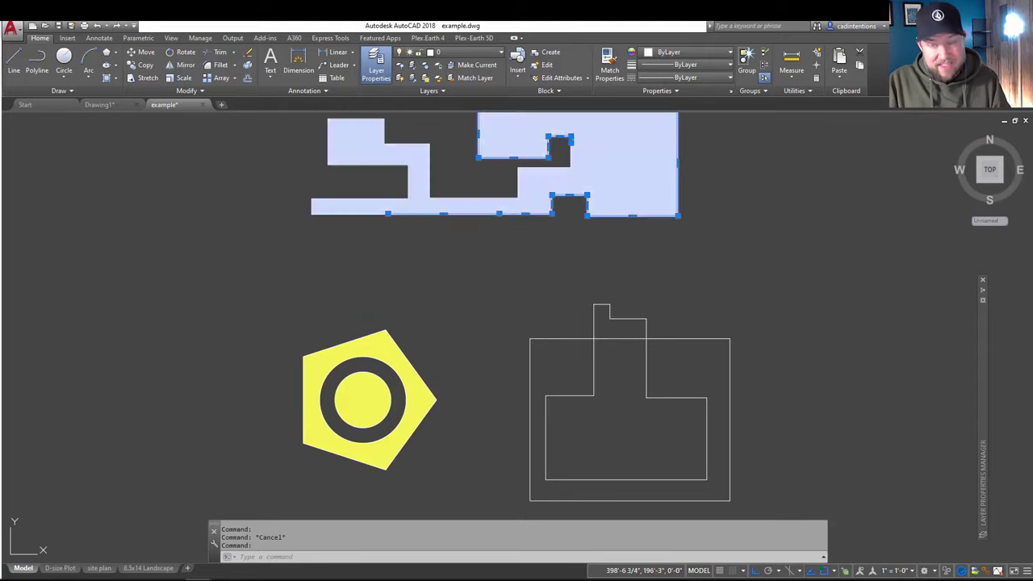
pyautogui.press('Delete')
pyautogui.click(460, 192)
pyautogui.press('Delete')
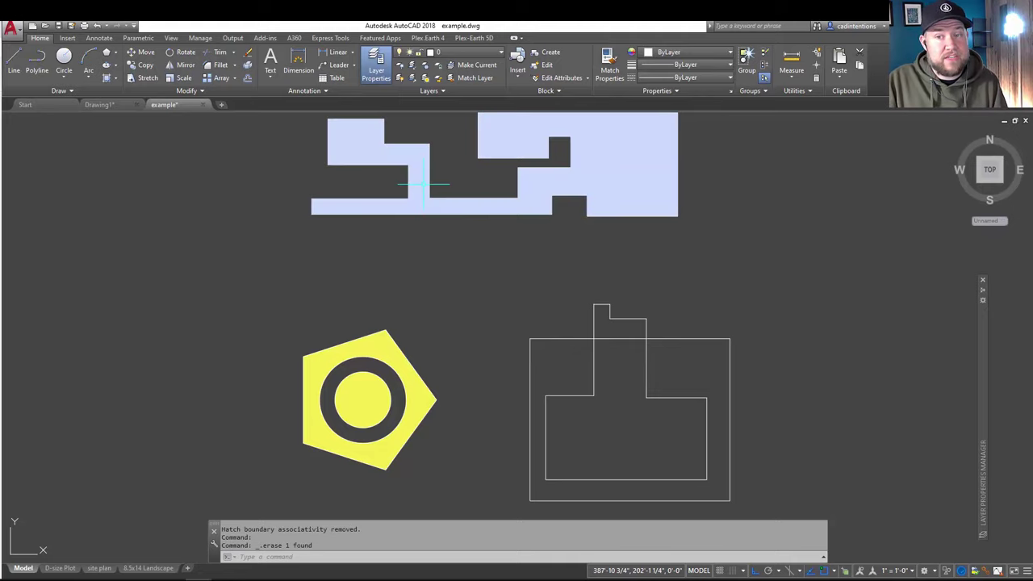
pyautogui.moveTo(423, 198); pyautogui.dragTo(432, 230, button='middle')
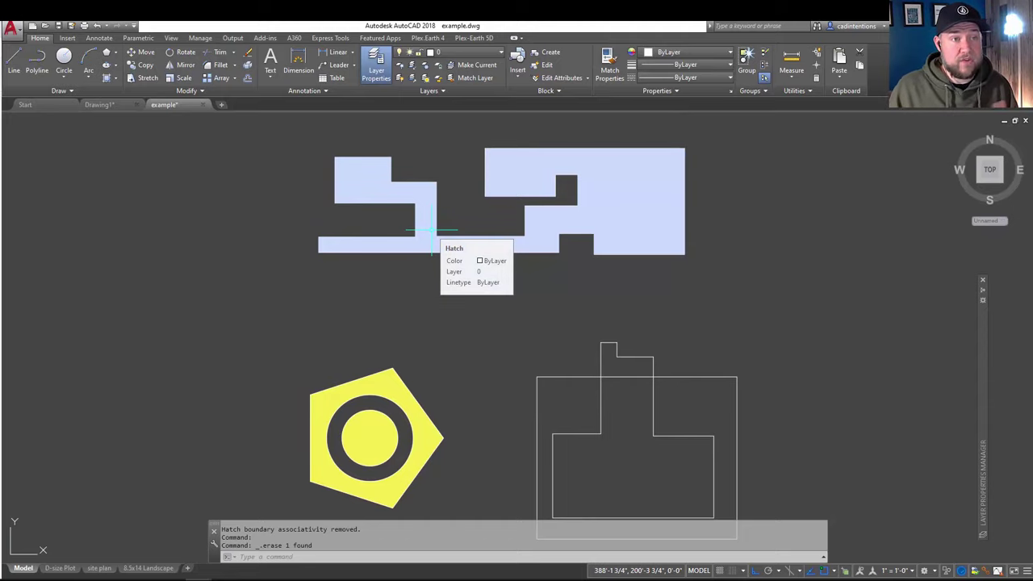
# - Move the white hatch further to the left with M
pyautogui.click(627, 204)
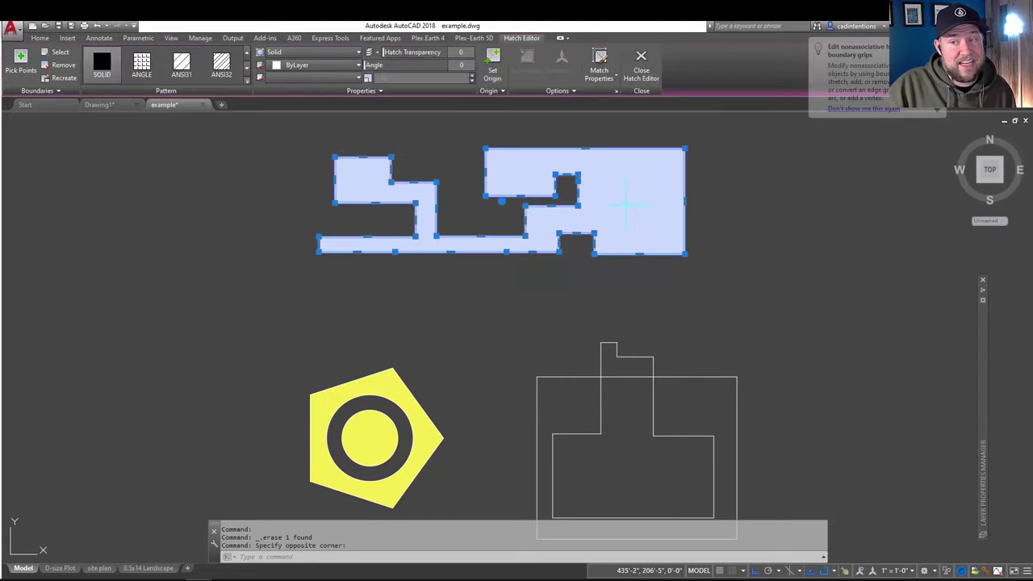
pyautogui.click(636, 203)
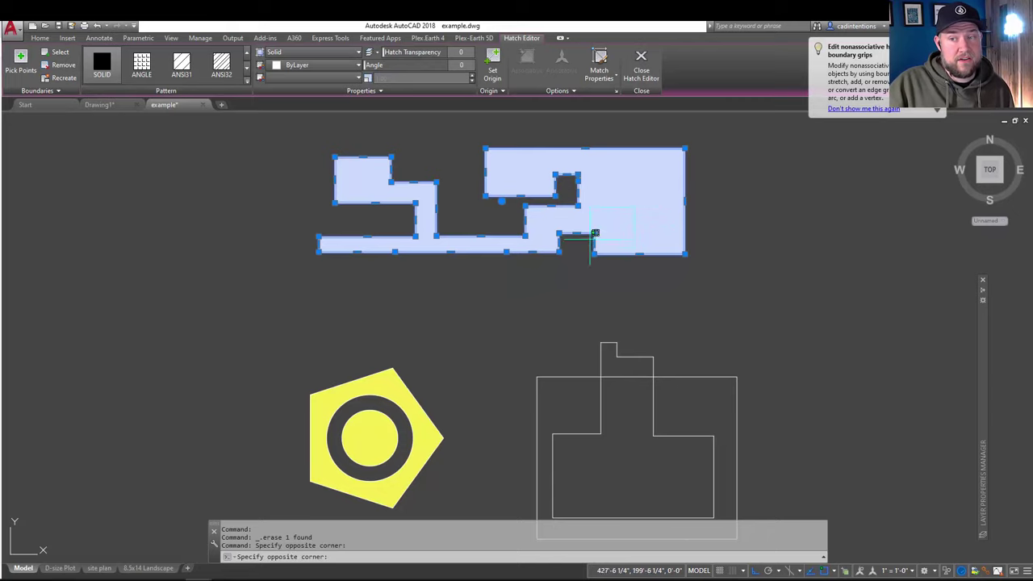
pyautogui.click(653, 214)
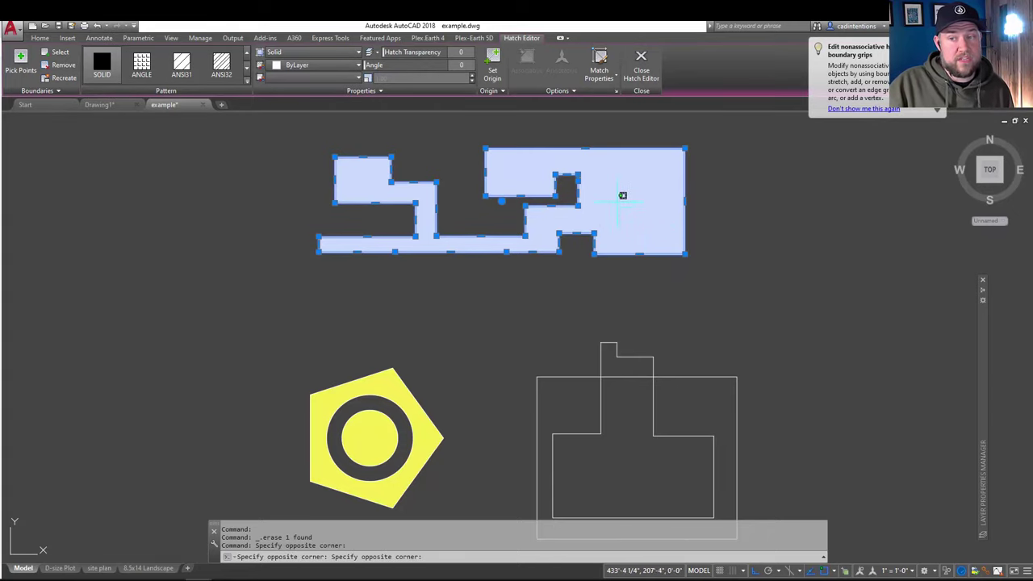
pyautogui.click(557, 129)
pyautogui.write('m')
pyautogui.press('Return')
pyautogui.click(629, 165)
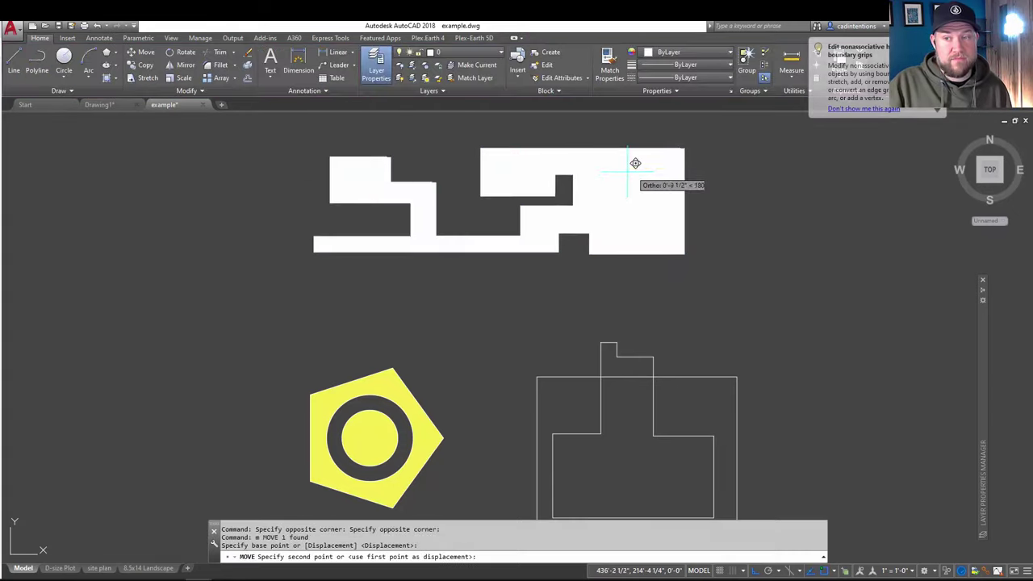
pyautogui.press('Escape')
pyautogui.press('Escape')
pyautogui.press('Escape')
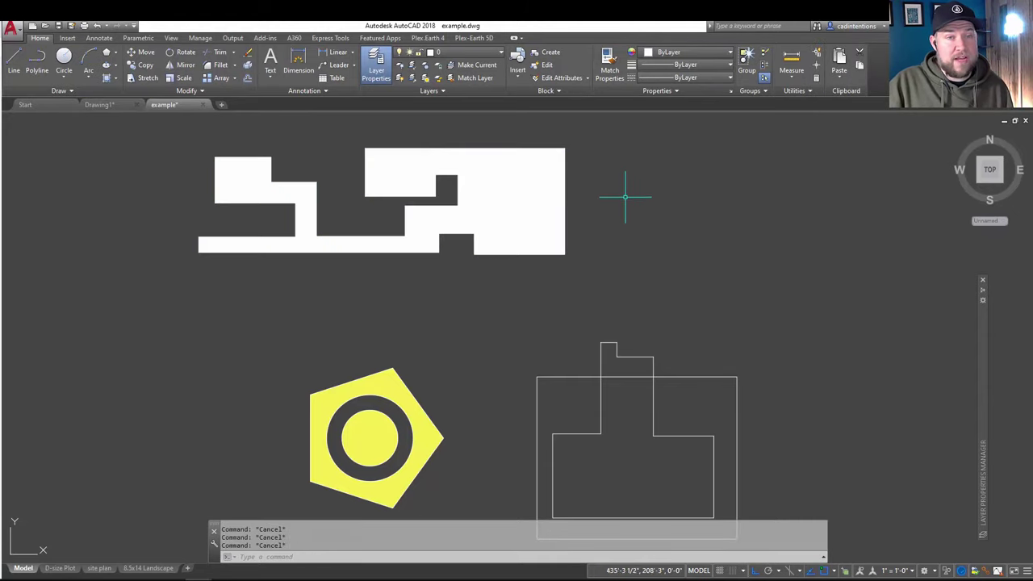
# - Generate a new boundary around the white hatch from its shortcut menu
pyautogui.click(553, 200)
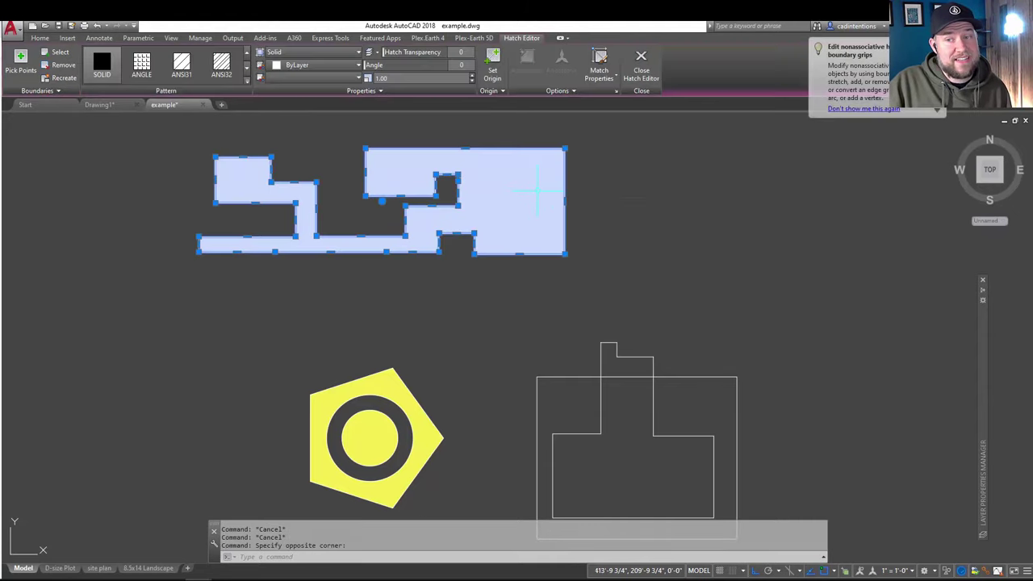
pyautogui.rightClick(547, 196)
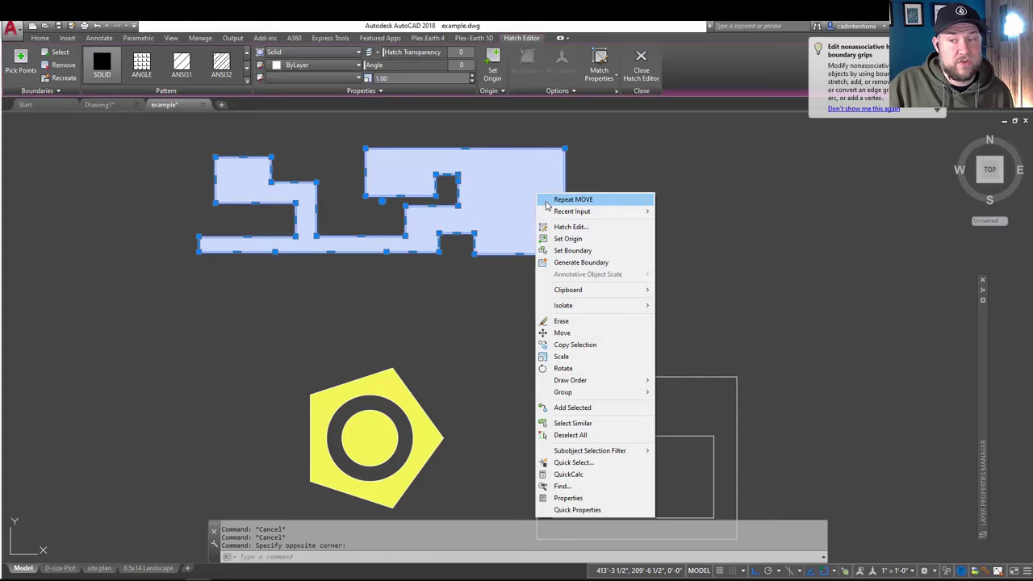
pyautogui.click(577, 263)
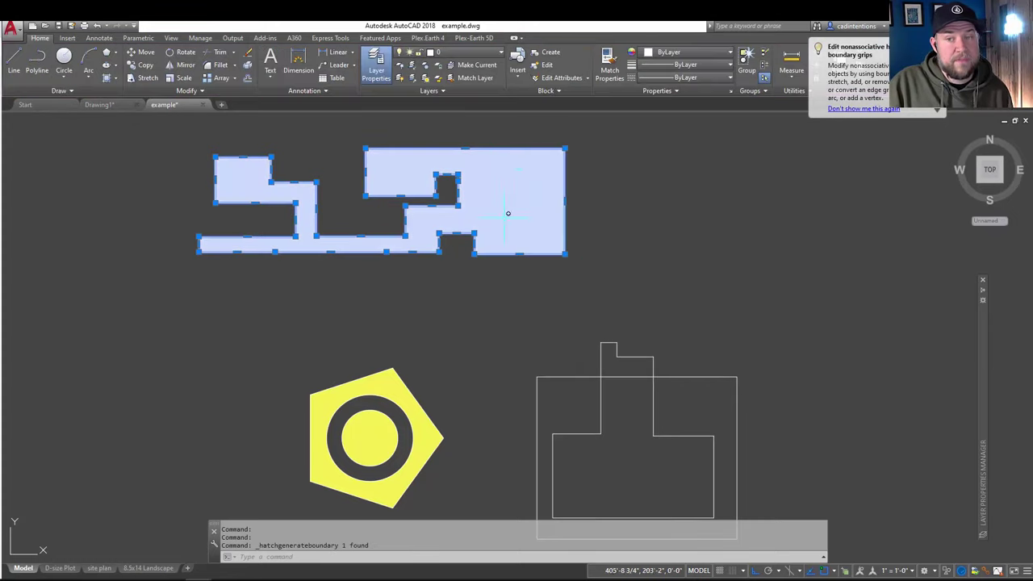
pyautogui.press('Escape')
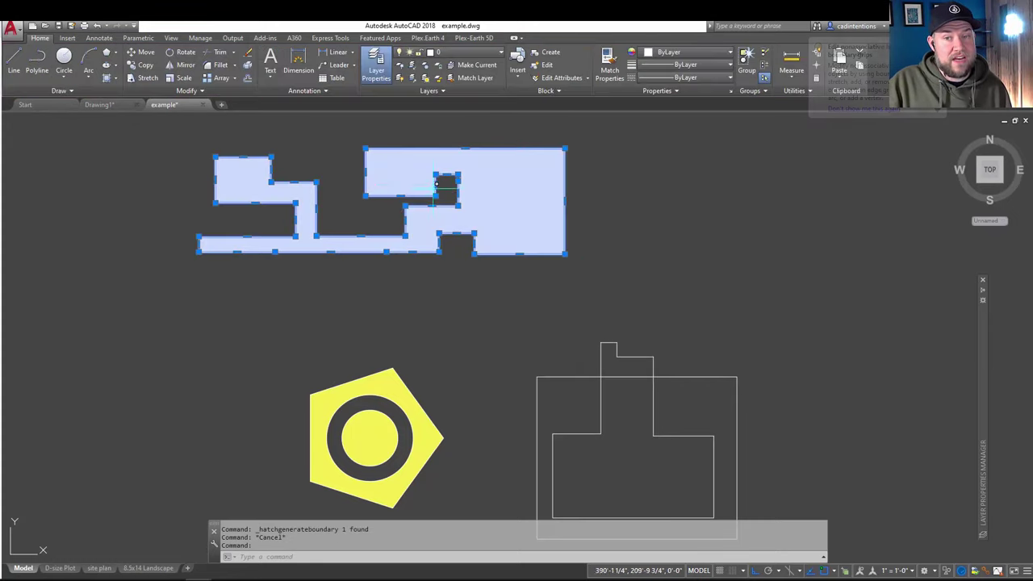
# - Move the newly generated outline to the right of the white hatch
pyautogui.click(410, 202)
pyautogui.press('Return')
pyautogui.click(385, 218)
pyautogui.click(761, 242)
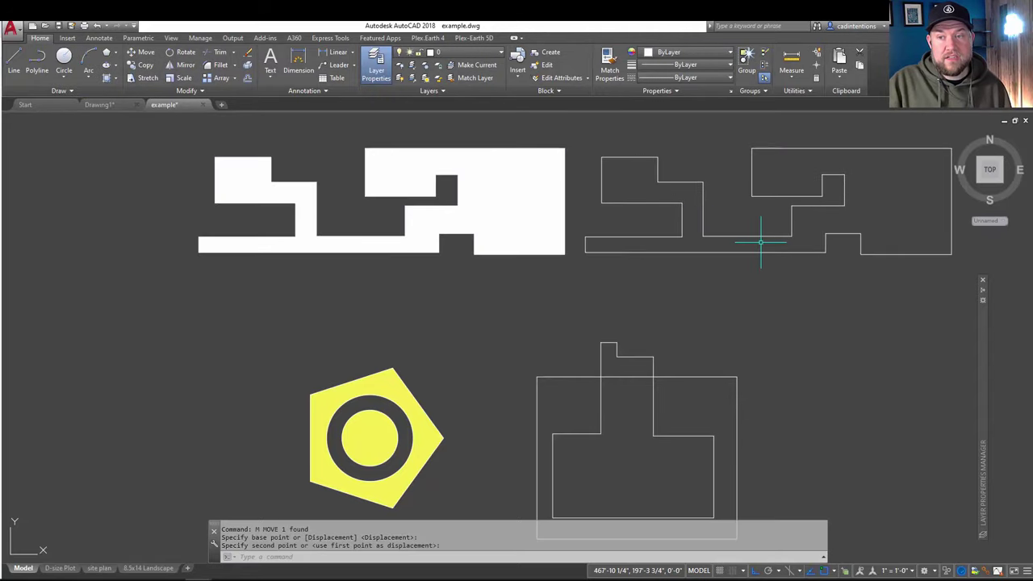
pyautogui.press('Escape')
pyautogui.press('Escape')
pyautogui.press('Escape')
pyautogui.click(673, 241)
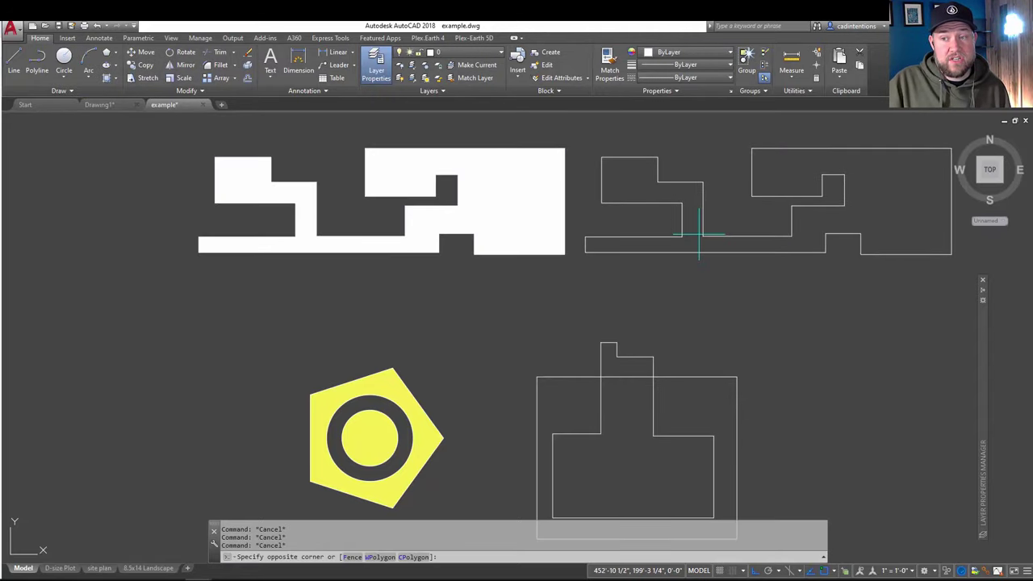
pyautogui.click(652, 255)
pyautogui.press('Escape')
pyautogui.press('Escape')
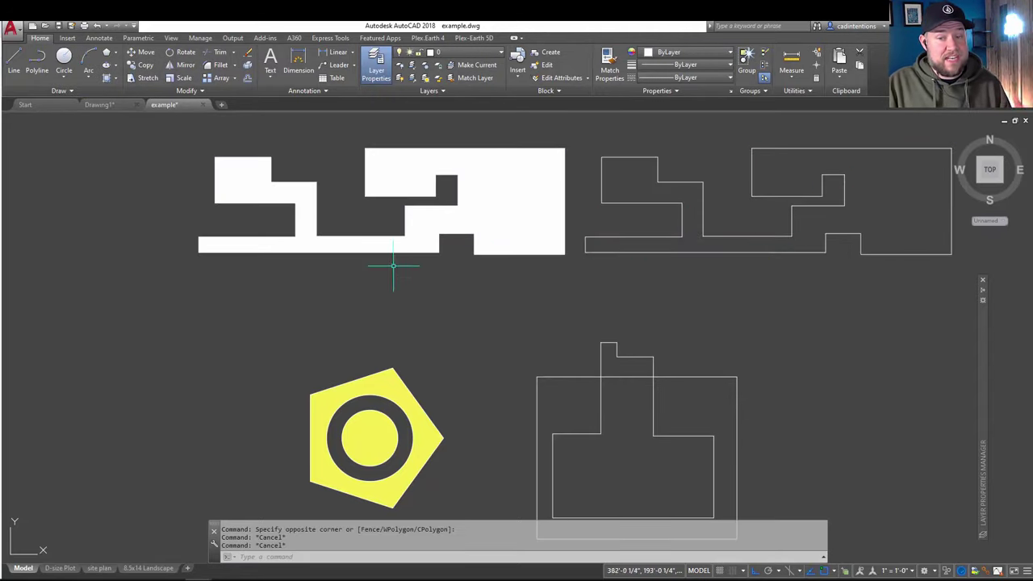
# - Erase the yellow pentagon's outer boundary and generate a fresh boundary from its hatch
pyautogui.click(378, 373)
pyautogui.press('Delete')
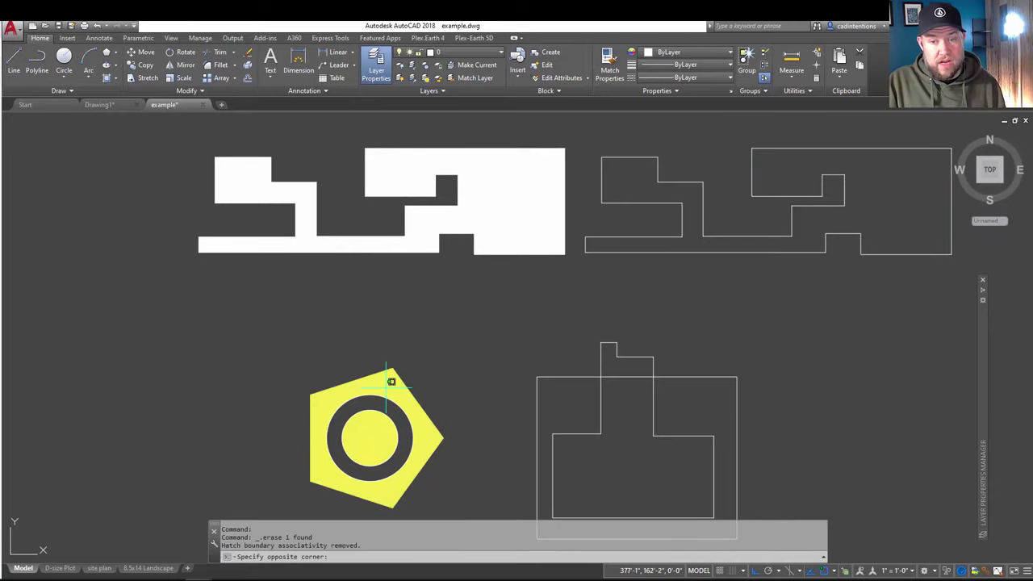
pyautogui.click(387, 379)
pyautogui.rightClick(377, 386)
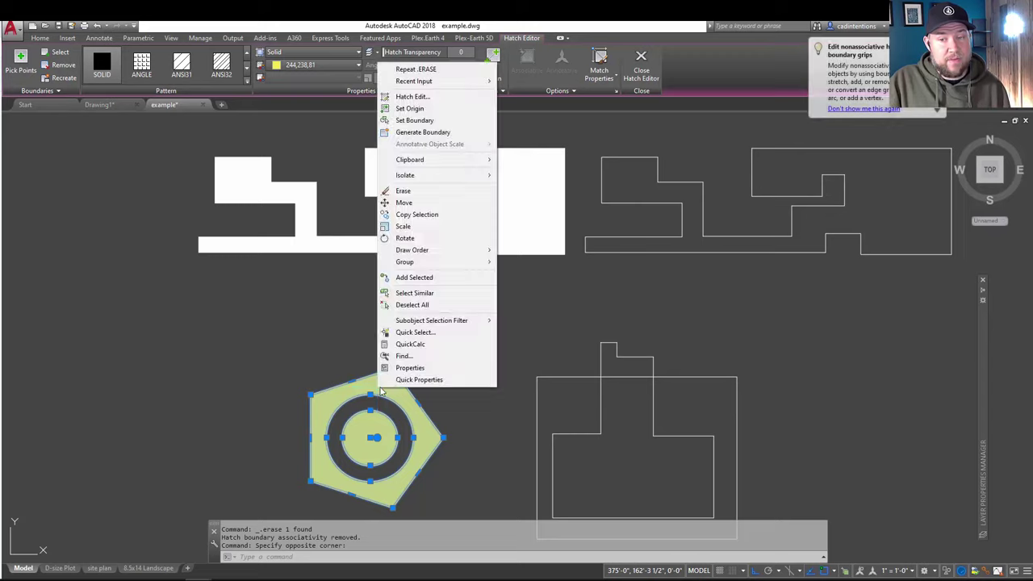
pyautogui.click(447, 134)
pyautogui.press('Escape')
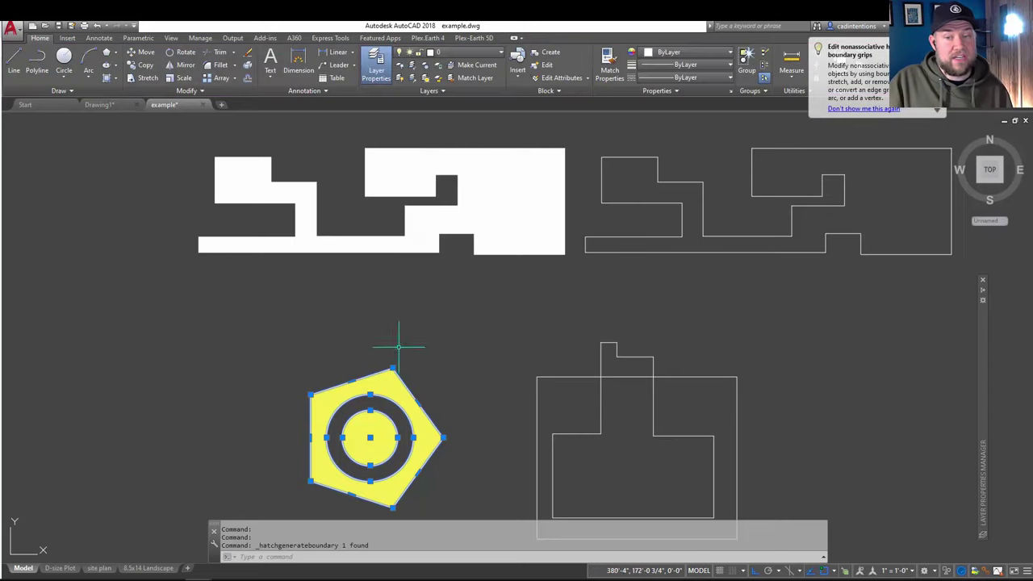
pyautogui.click(404, 362)
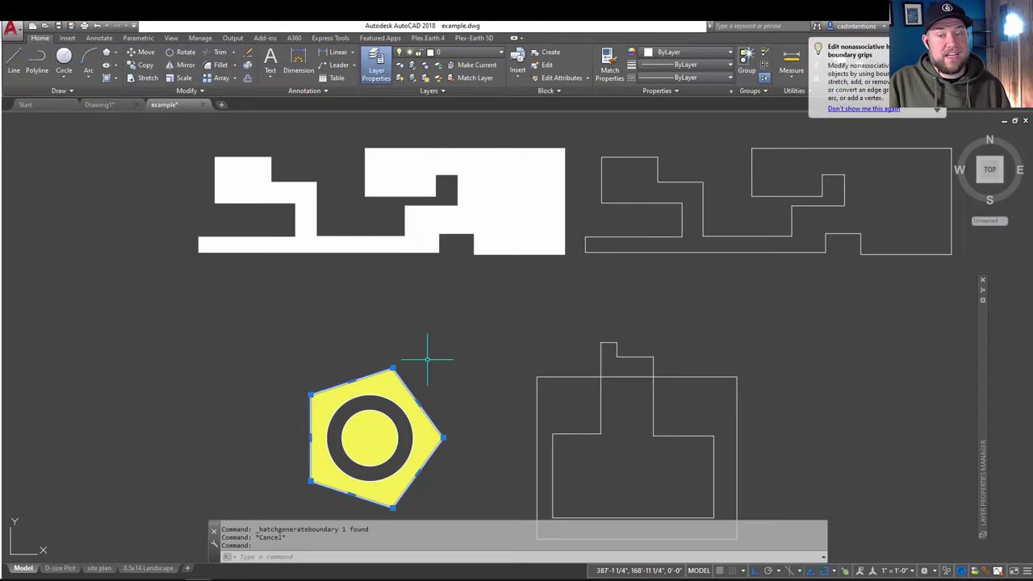